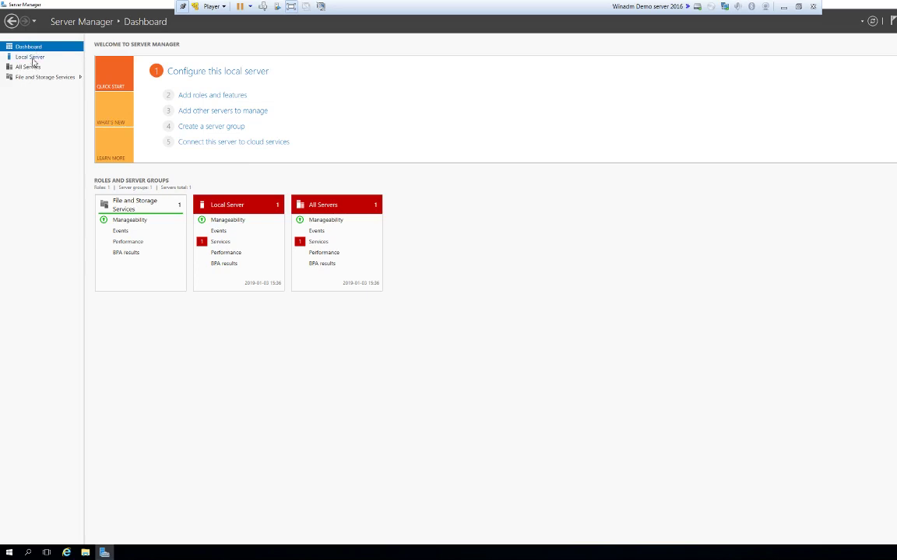
- Rename the local server's computer to Server, keeping it in its workgroup, and postpone the restart
{"action": "left_click", "coordinate": [31, 59]}
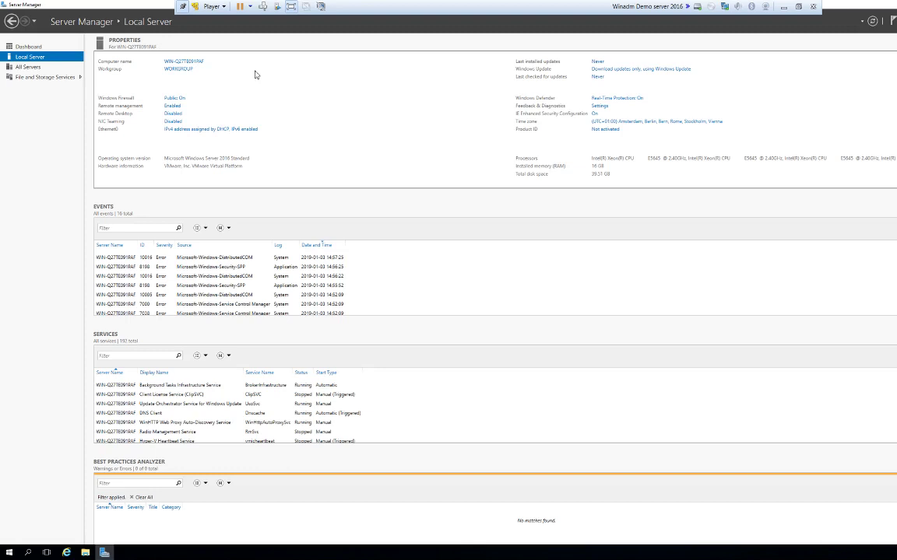
{"action": "left_click", "coordinate": [194, 64]}
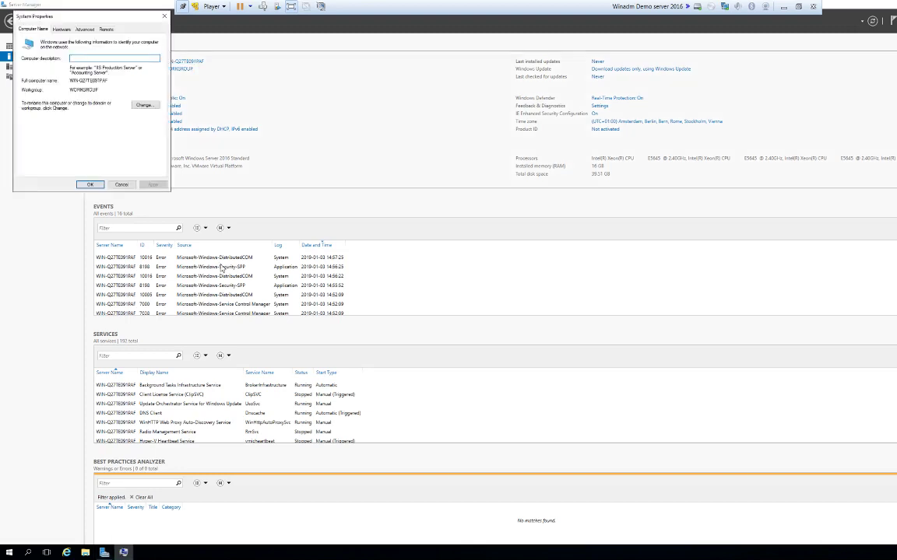
{"action": "left_click", "coordinate": [143, 105]}
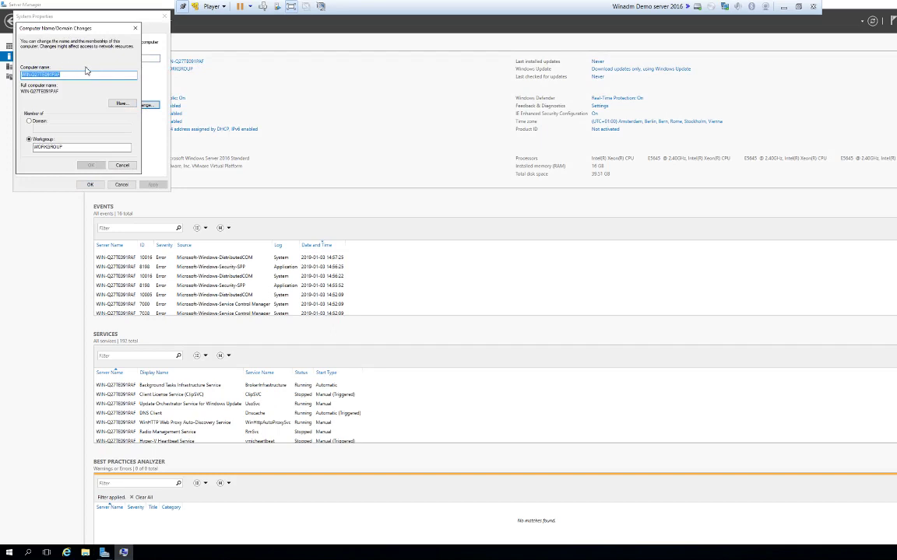
{"action": "left_click_drag", "start_coordinate": [86, 29], "coordinate": [506, 142]}
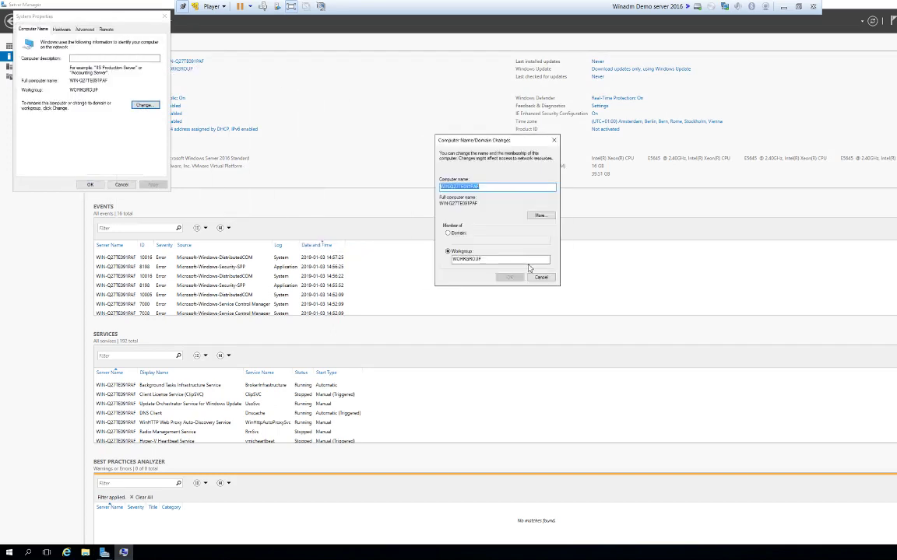
{"action": "type", "text": "Server"}
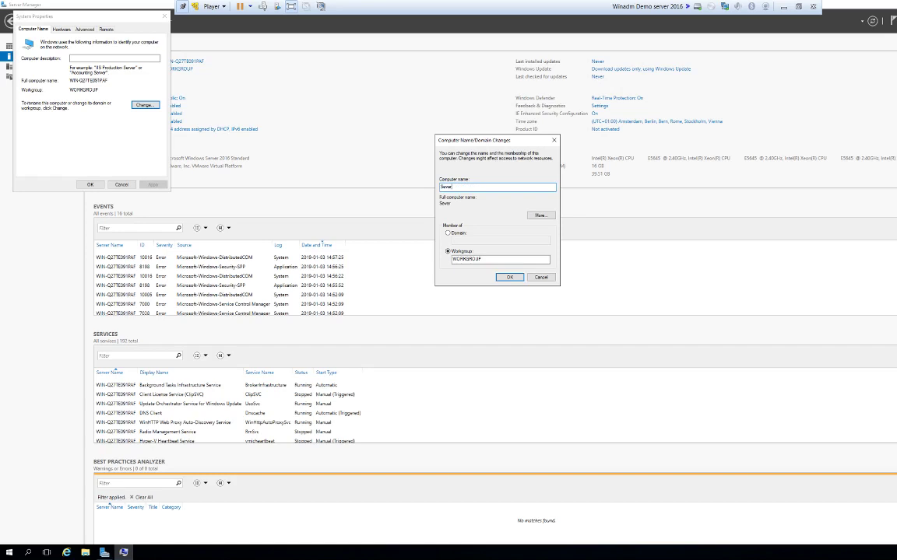
{"action": "left_click", "coordinate": [507, 278]}
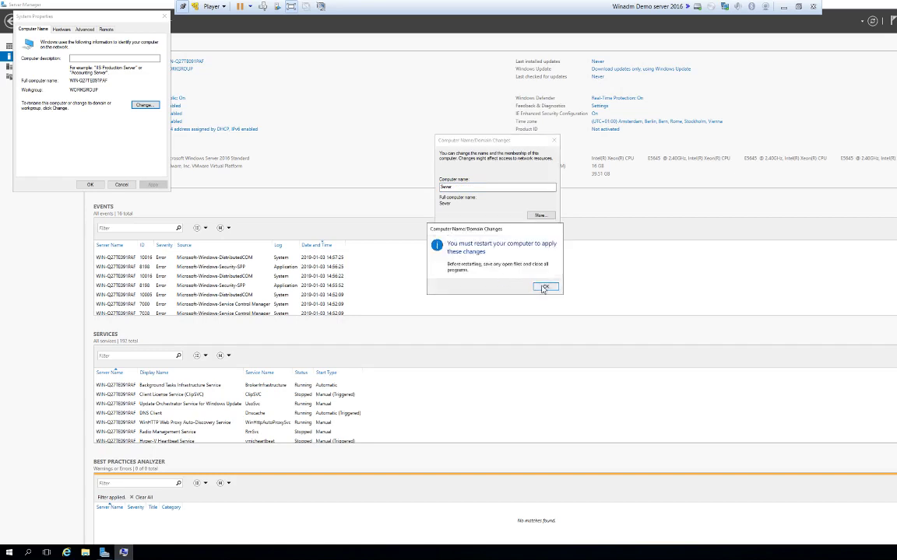
{"action": "left_click", "coordinate": [545, 287]}
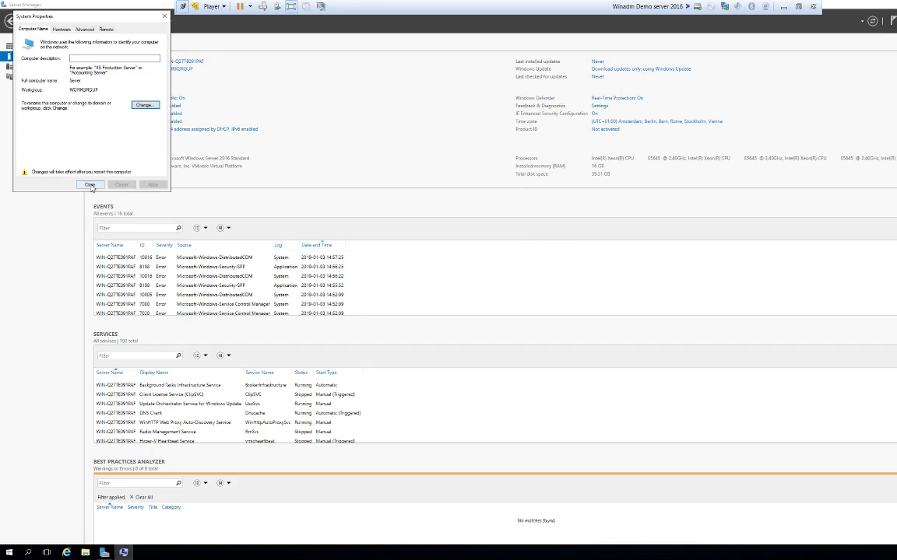
{"action": "left_click", "coordinate": [89, 184]}
{"action": "left_click", "coordinate": [541, 284]}
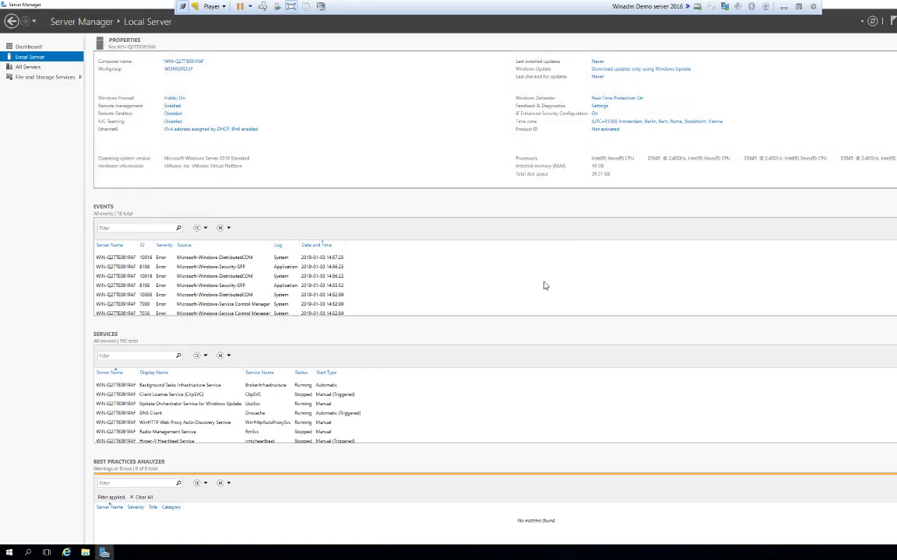
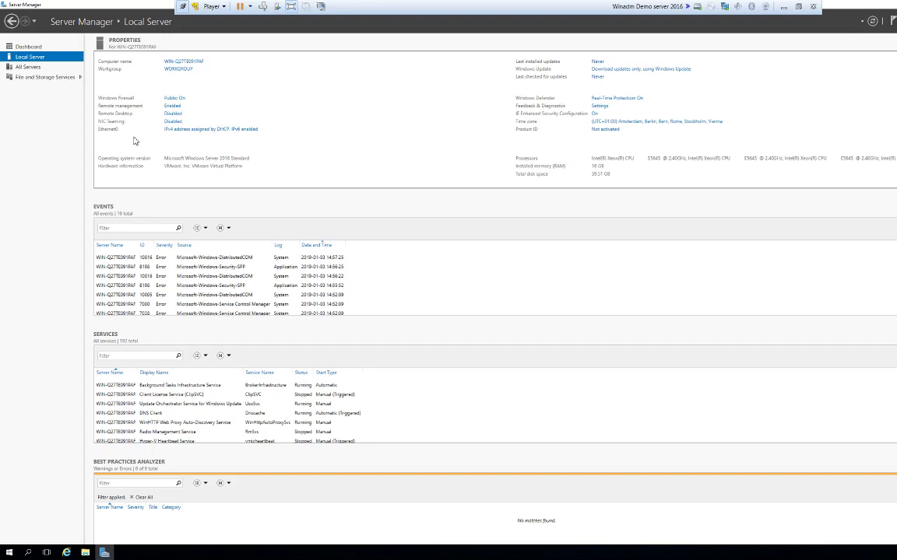
- Open the Internet Protocol Version 4 (TCP/IPv4) properties of the Ethernet0 adapter
{"action": "left_click", "coordinate": [184, 130]}
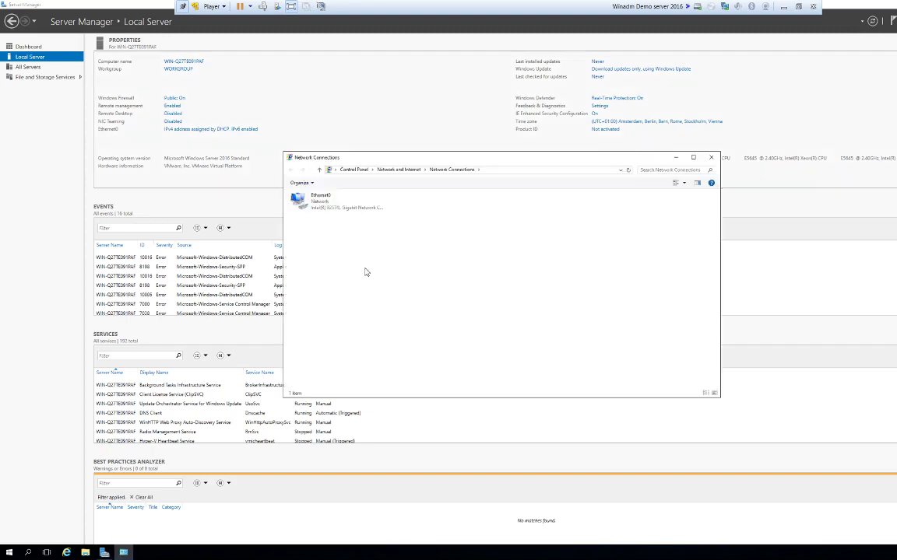
{"action": "right_click", "coordinate": [322, 204]}
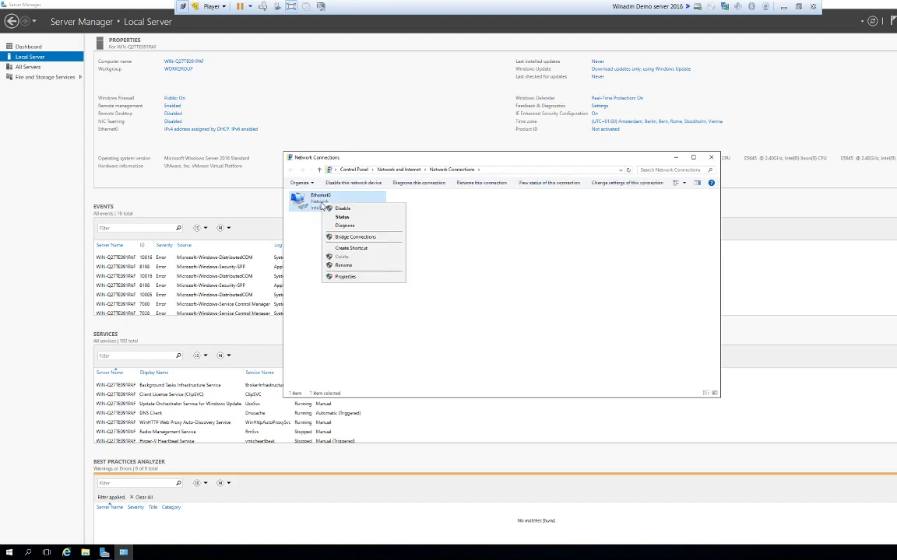
{"action": "left_click", "coordinate": [346, 277]}
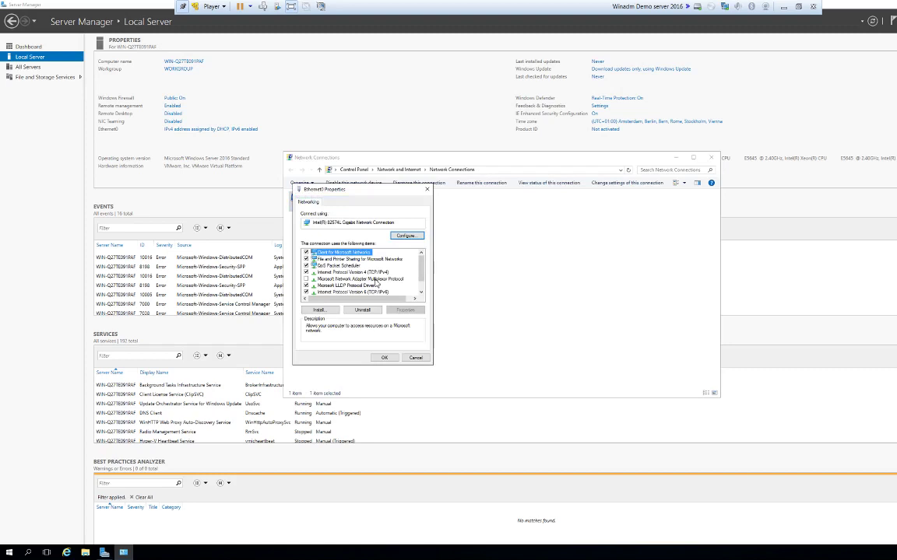
{"action": "left_click", "coordinate": [321, 273]}
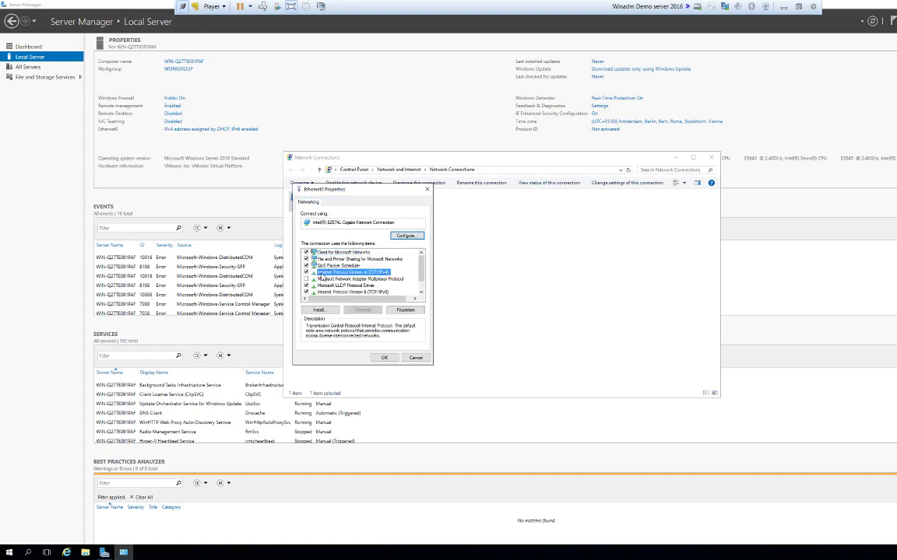
{"action": "double_click", "coordinate": [364, 272]}
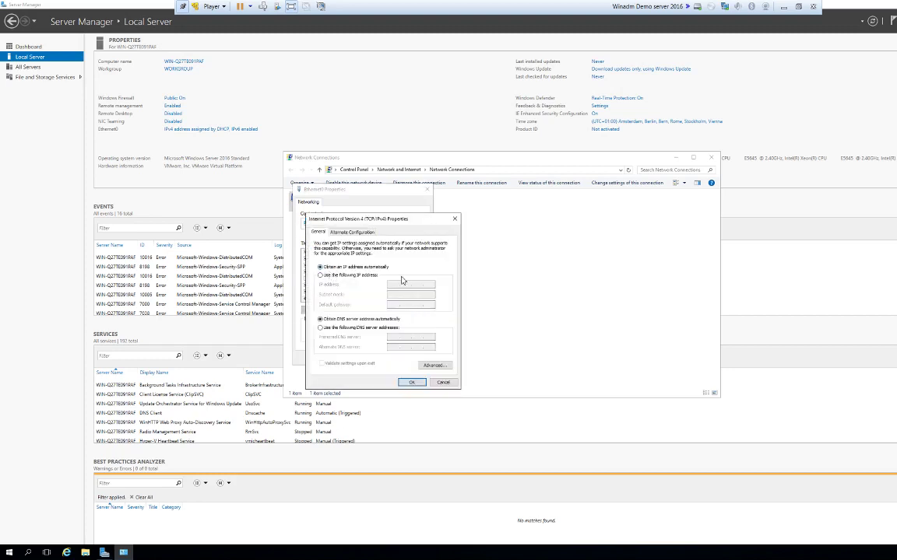
- Assign Ethernet0 the static IP address 10.209.3.100 with subnet mask 255.255.255.0 and default gateway 10.209.3.1
{"action": "left_click", "coordinate": [319, 275]}
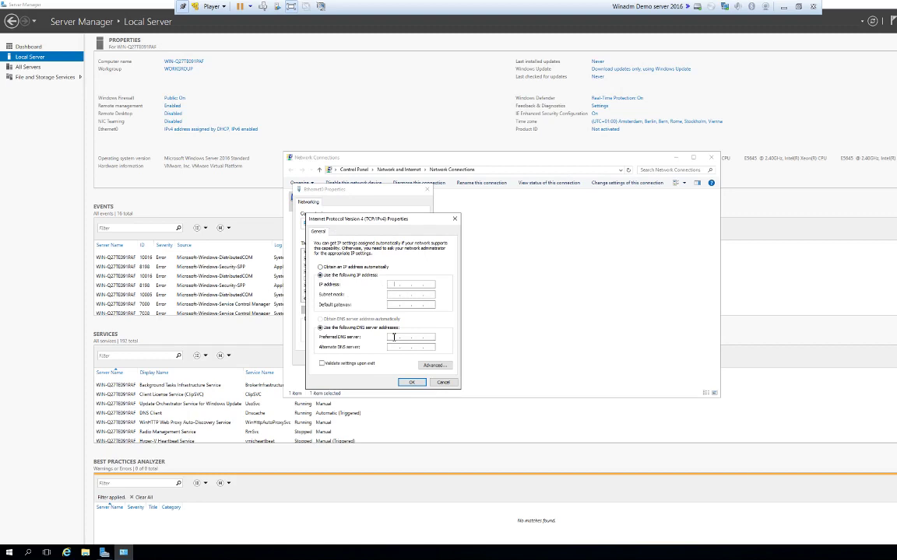
{"action": "type", "text": "10"}
{"action": "key", "text": "Tab"}
{"action": "left_click", "coordinate": [407, 285]}
{"action": "type", "text": "209"}
{"action": "type", "text": "100"}
{"action": "double_click", "coordinate": [408, 294]}
{"action": "type", "text": "255 . 255 . 255 . 0"}
{"action": "left_click", "coordinate": [395, 305]}
{"action": "type", "text": "10 . 209"}
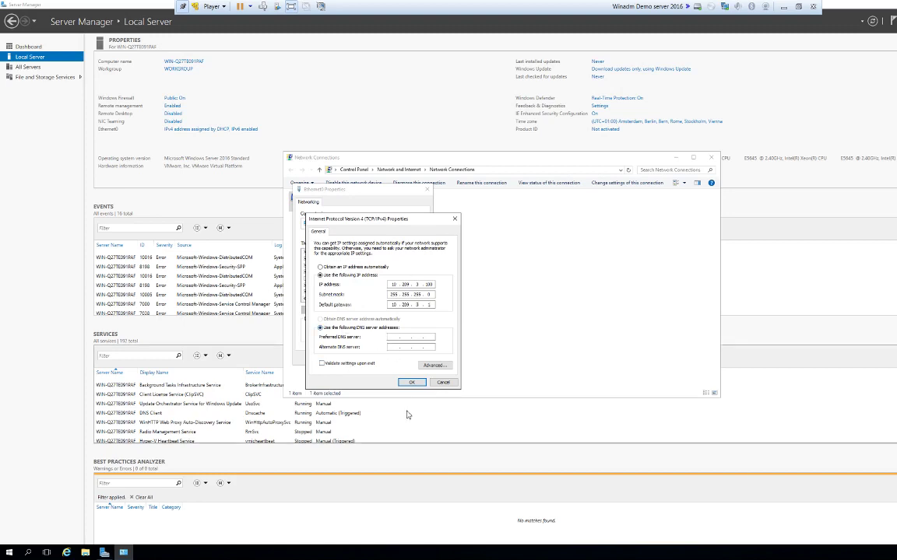
- Set the preferred DNS server to 10.0.252.100, apply the adapter settings and close Network Connections
{"action": "left_click", "coordinate": [392, 335]}
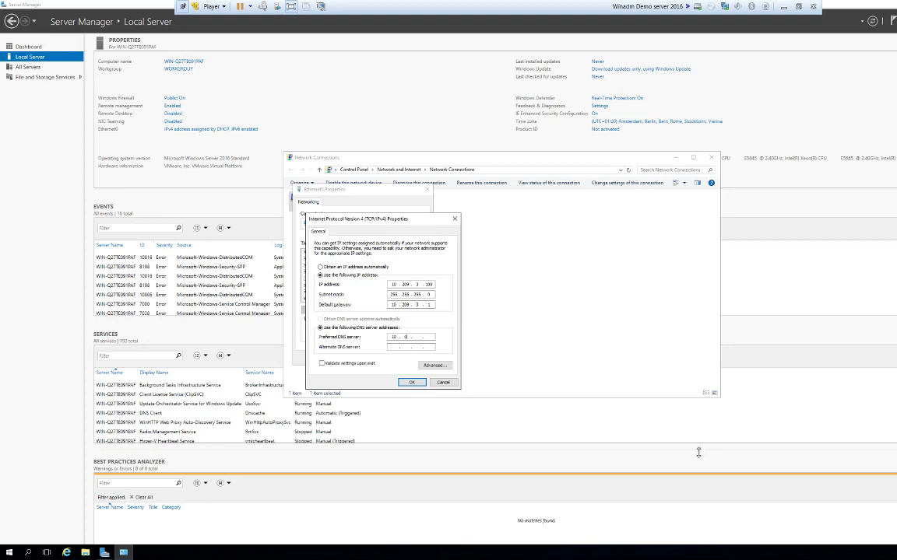
{"action": "type", "text": "10 . 0 . 252 . 100"}
{"action": "left_click", "coordinate": [412, 383]}
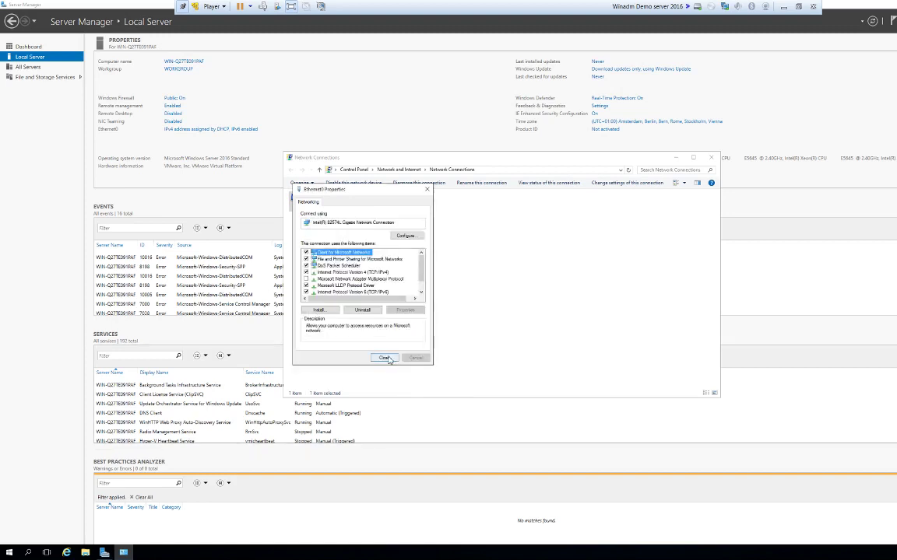
{"action": "left_click", "coordinate": [388, 359]}
{"action": "key", "text": "alt+F4"}
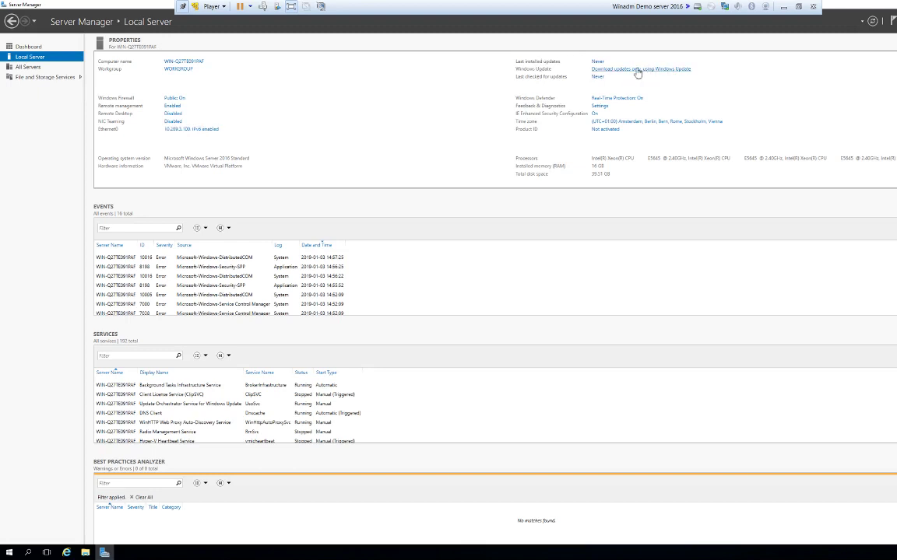
- Review the local server's Windows Update settings, including the advanced options for how updates are installed, and close Settings
{"action": "left_click", "coordinate": [636, 71]}
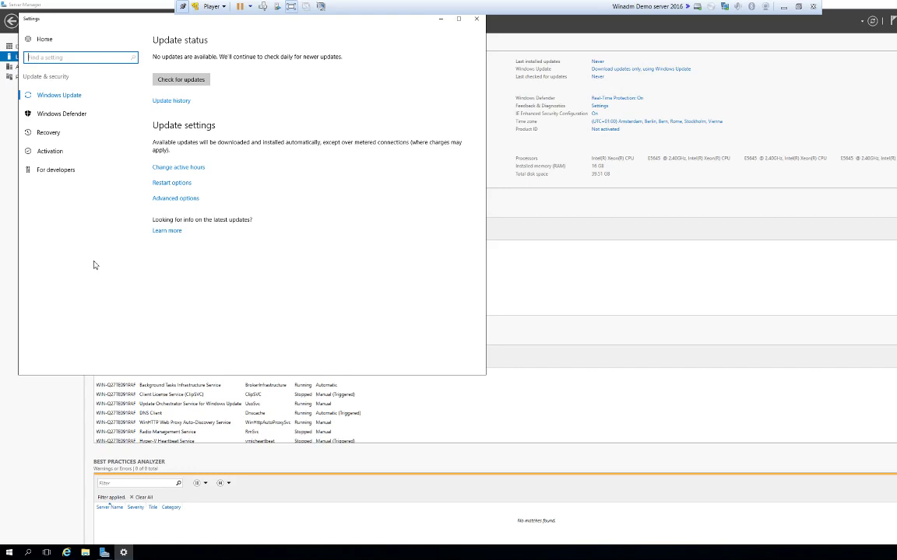
{"action": "left_click", "coordinate": [176, 198]}
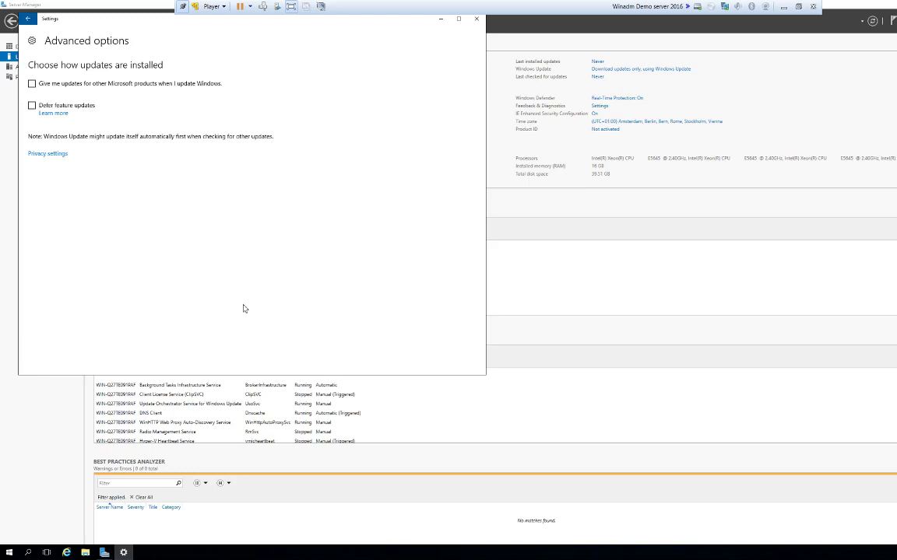
{"action": "left_click", "coordinate": [28, 18]}
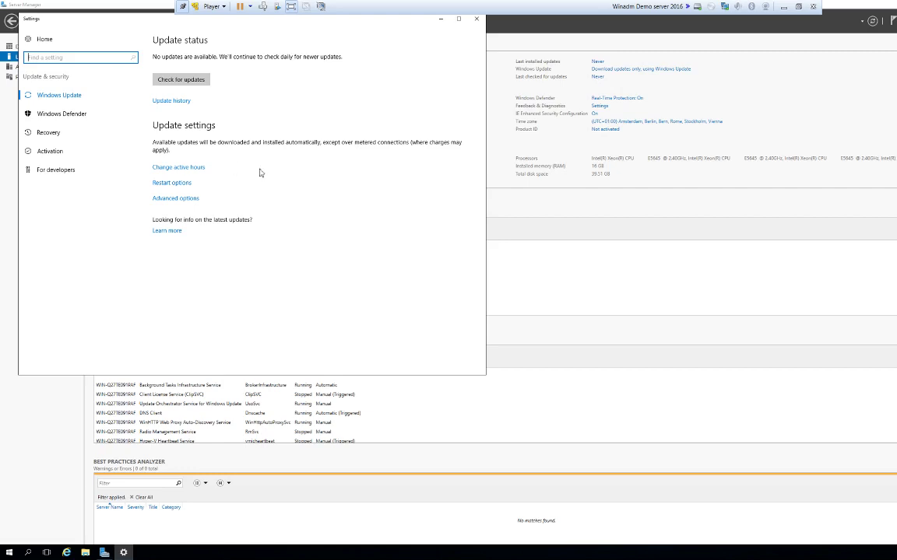
{"action": "left_click", "coordinate": [477, 21]}
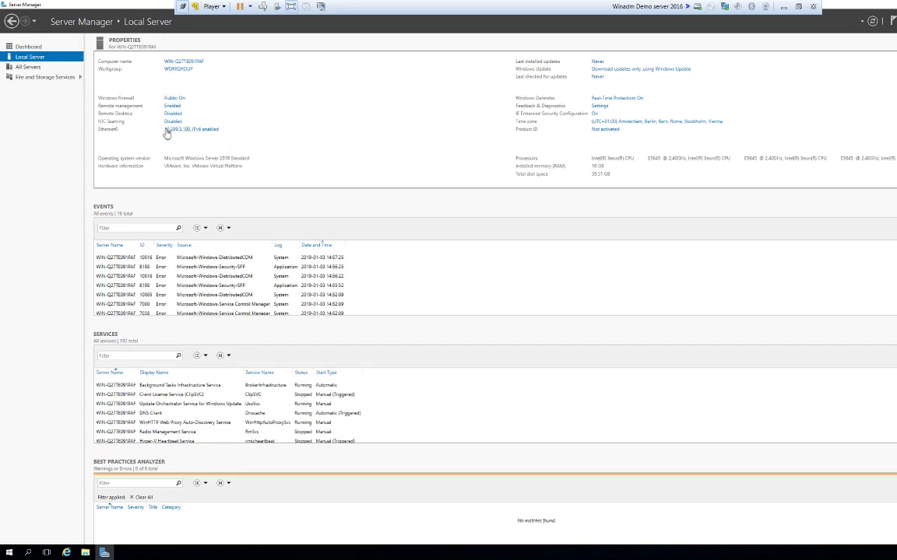
- Open the local server's NIC Teaming configuration and examine the teaming actions available for the Ethernet0 adapter
{"action": "left_click", "coordinate": [169, 123]}
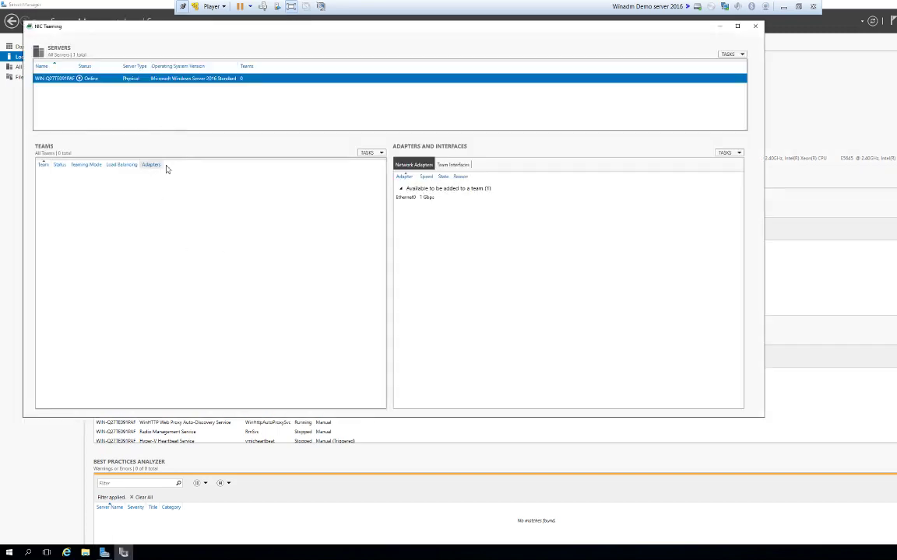
{"action": "left_click", "coordinate": [421, 198]}
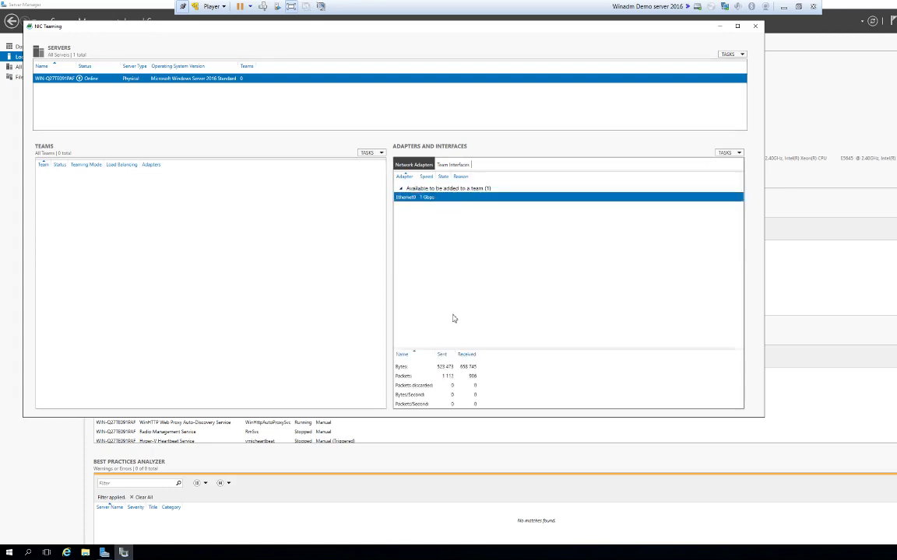
{"action": "right_click", "coordinate": [429, 200]}
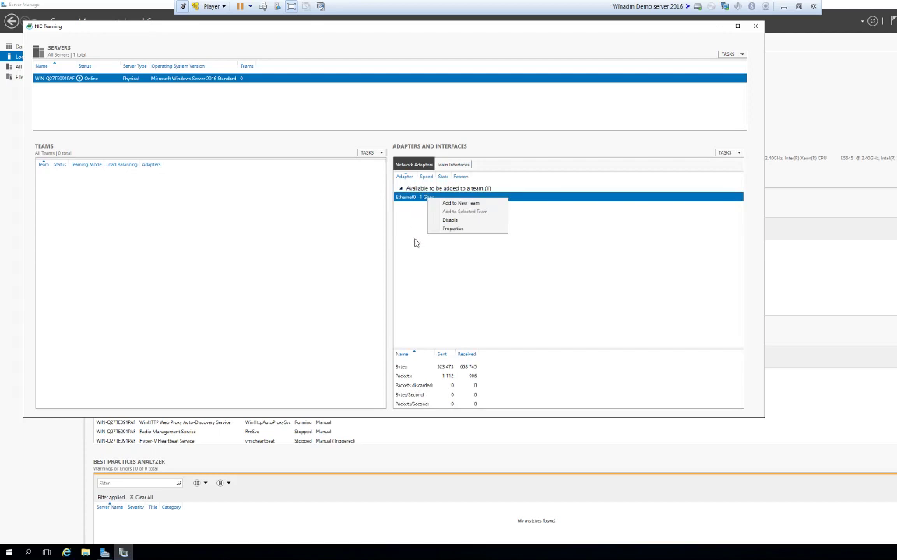
{"action": "left_click", "coordinate": [417, 233]}
{"action": "right_click", "coordinate": [433, 202]}
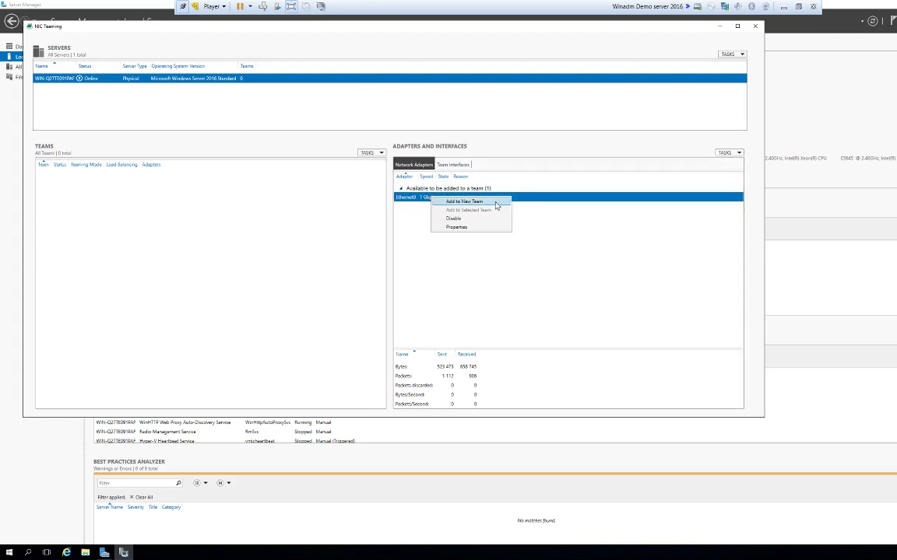
{"action": "left_click", "coordinate": [488, 296]}
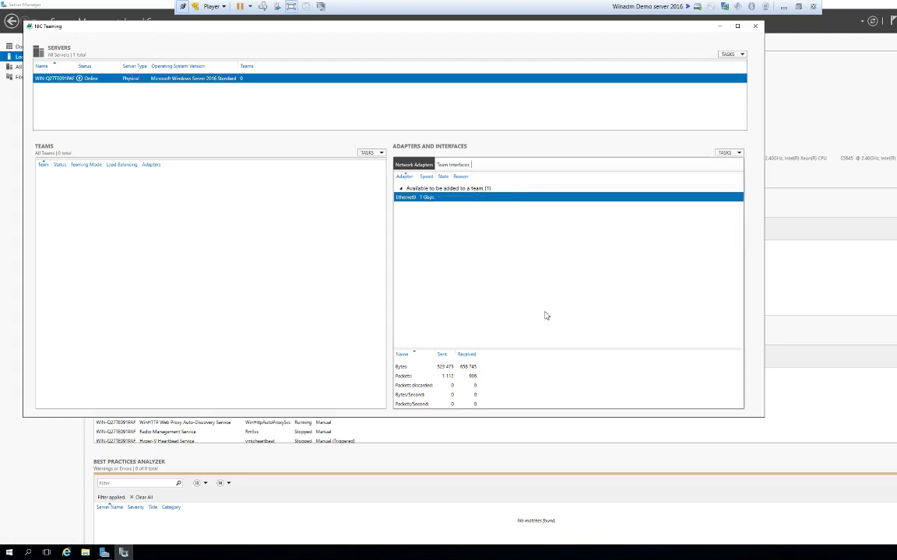
- View the additional properties of a new team containing Ethernet0, and close NIC Teaming without creating the team
{"action": "right_click", "coordinate": [421, 197]}
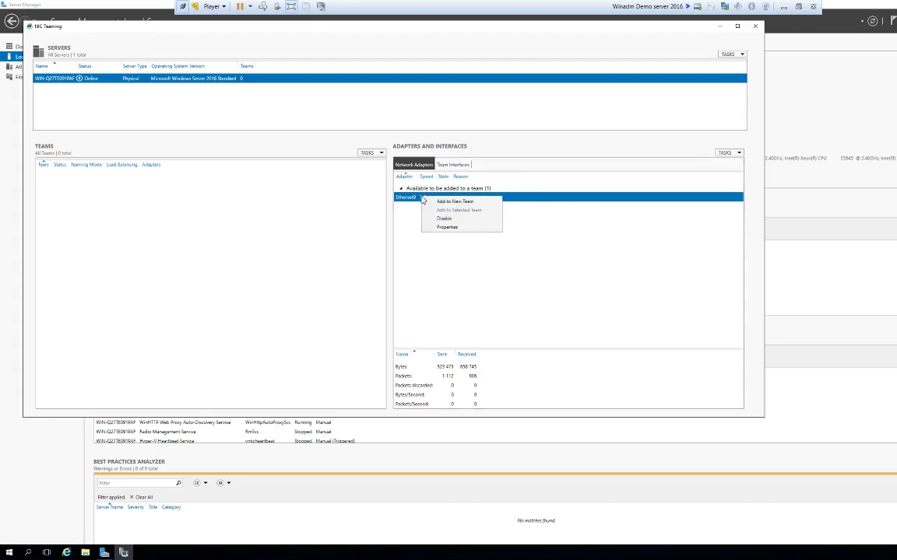
{"action": "left_click", "coordinate": [463, 203]}
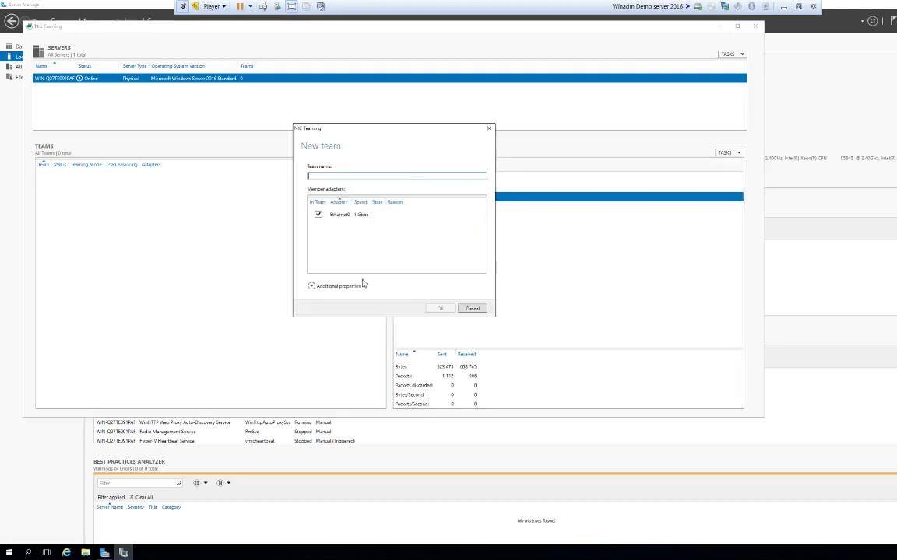
{"action": "left_click", "coordinate": [311, 285]}
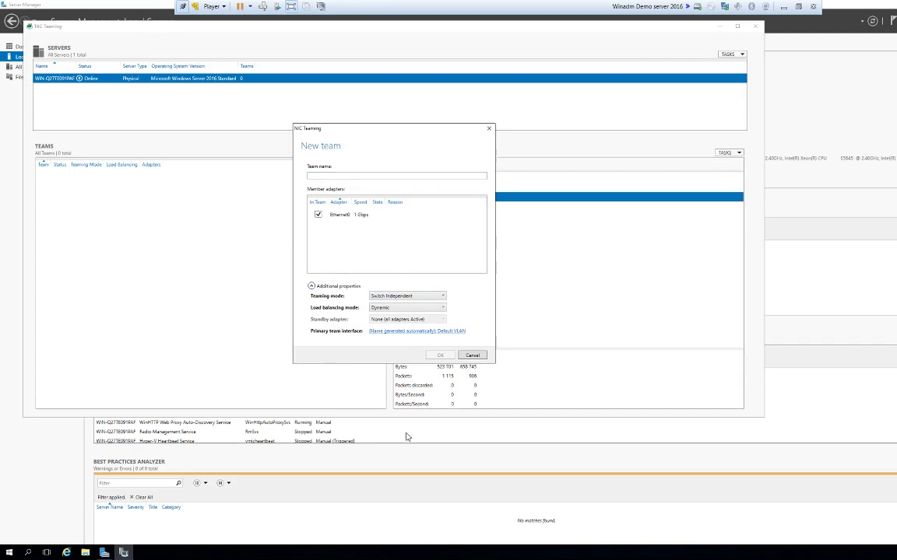
{"action": "left_click", "coordinate": [489, 128]}
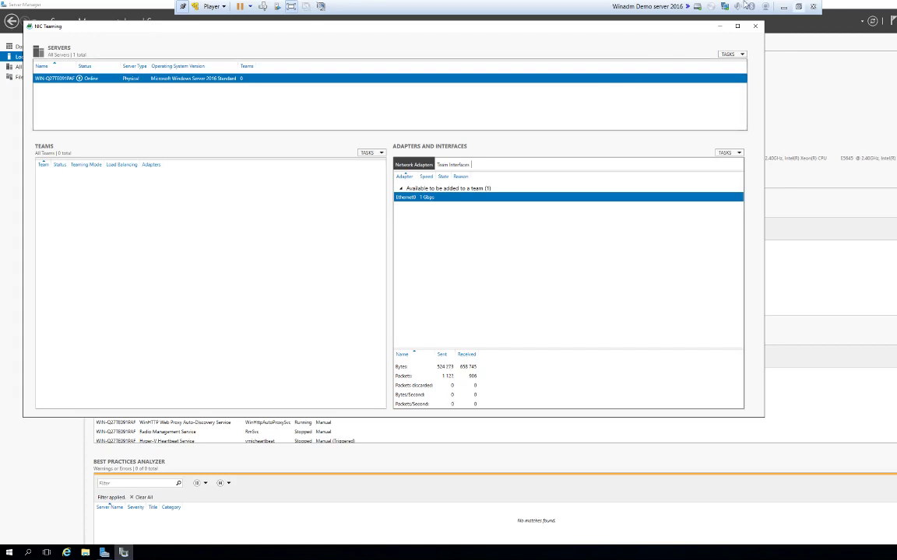
{"action": "left_click", "coordinate": [754, 26]}
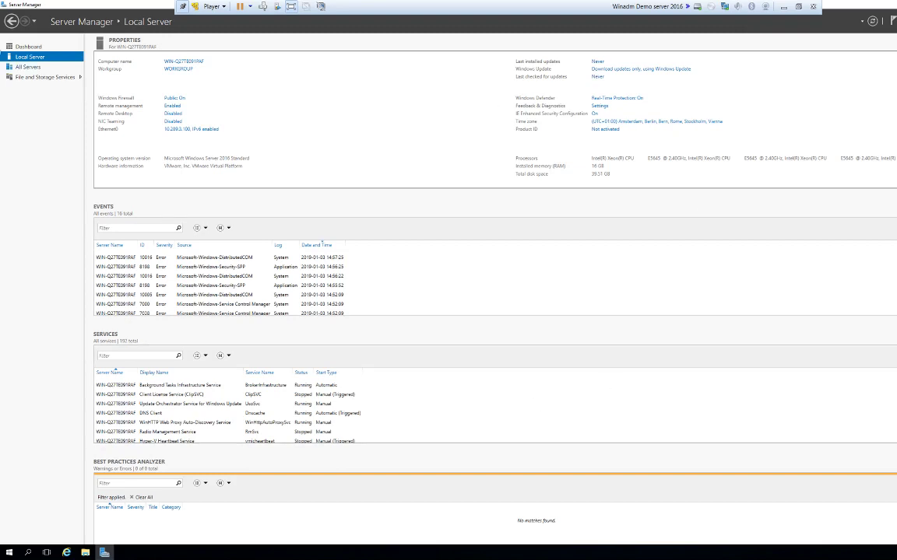
- Return to the Dashboard and view the list of administrative tools available for the server
{"action": "left_click", "coordinate": [26, 48]}
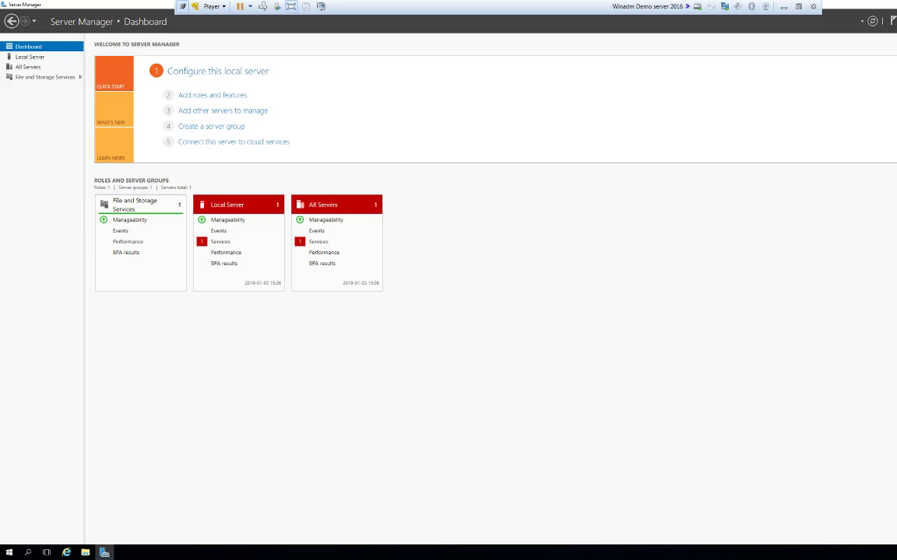
{"action": "key", "text": "alt+t"}
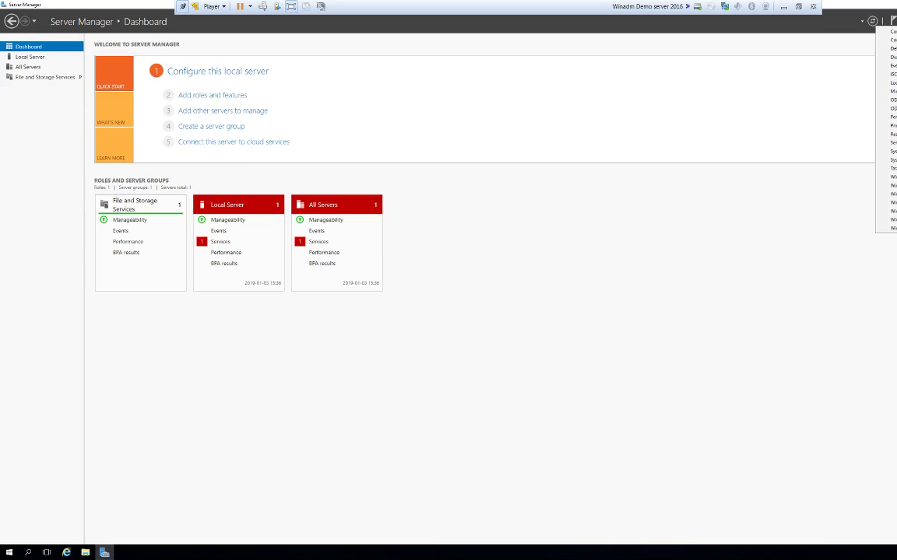
{"action": "key", "text": "Escape"}
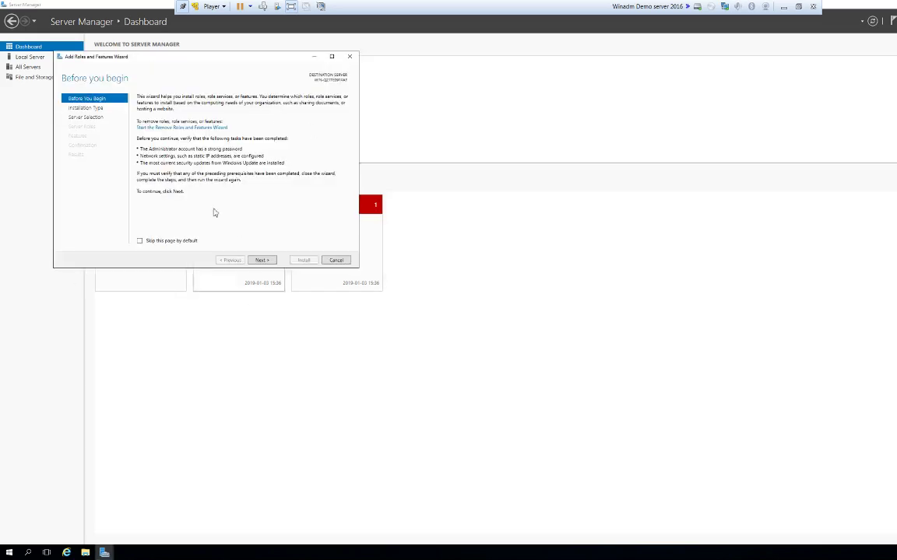
- Start the Add Roles and Features Wizard with role-based installation on the server from the pool, and proceed to the server roles list
{"action": "left_click", "coordinate": [267, 263]}
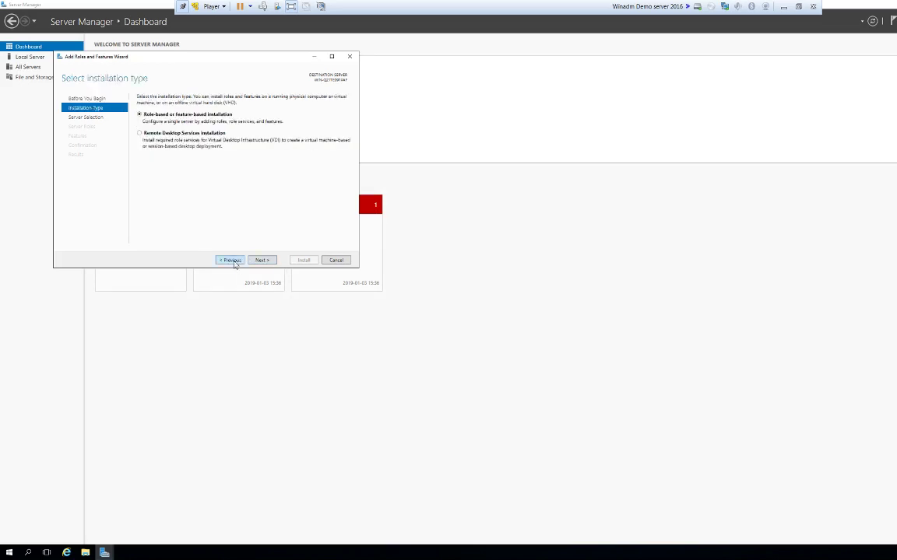
{"action": "left_click", "coordinate": [233, 261]}
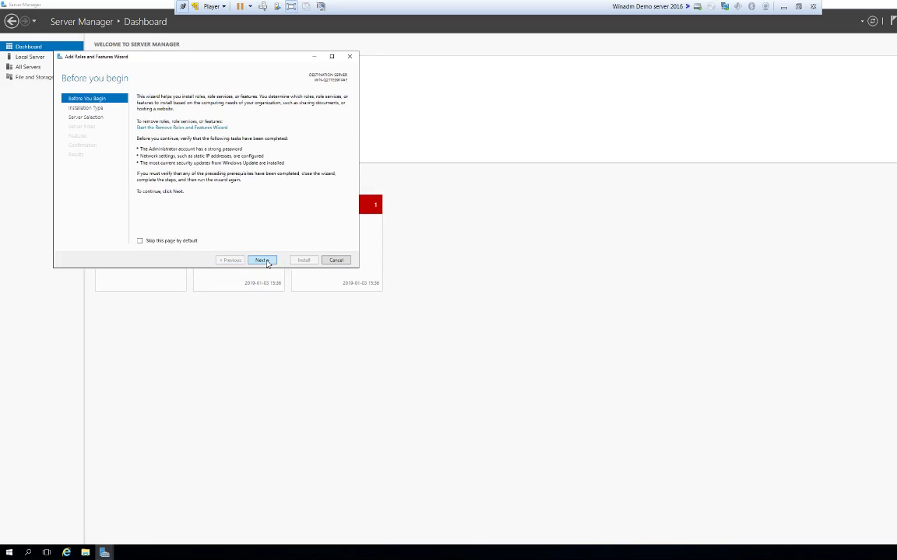
{"action": "left_click", "coordinate": [262, 261]}
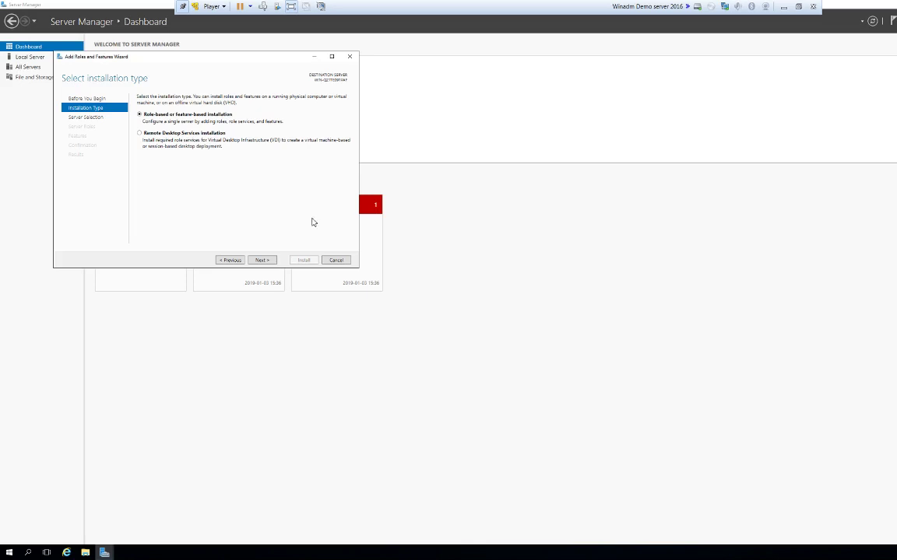
{"action": "left_click", "coordinate": [261, 259]}
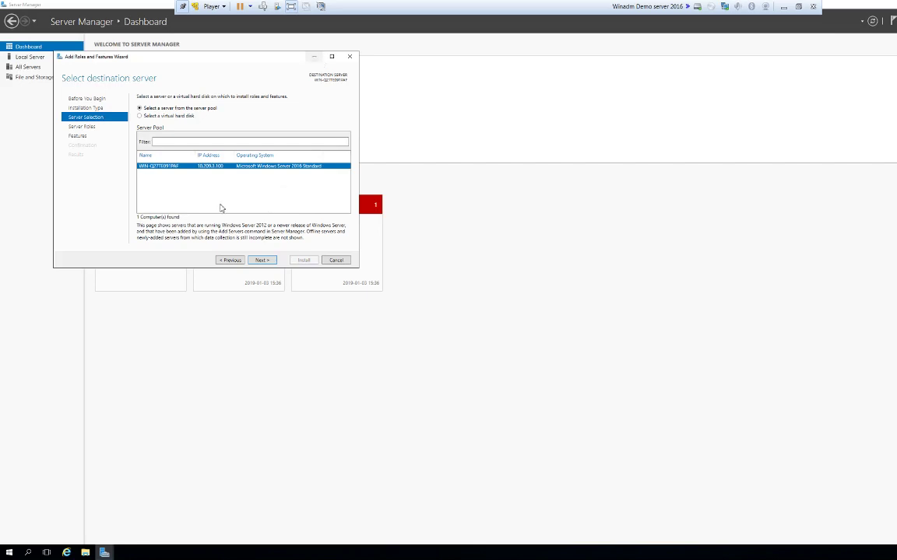
{"action": "left_click", "coordinate": [261, 259]}
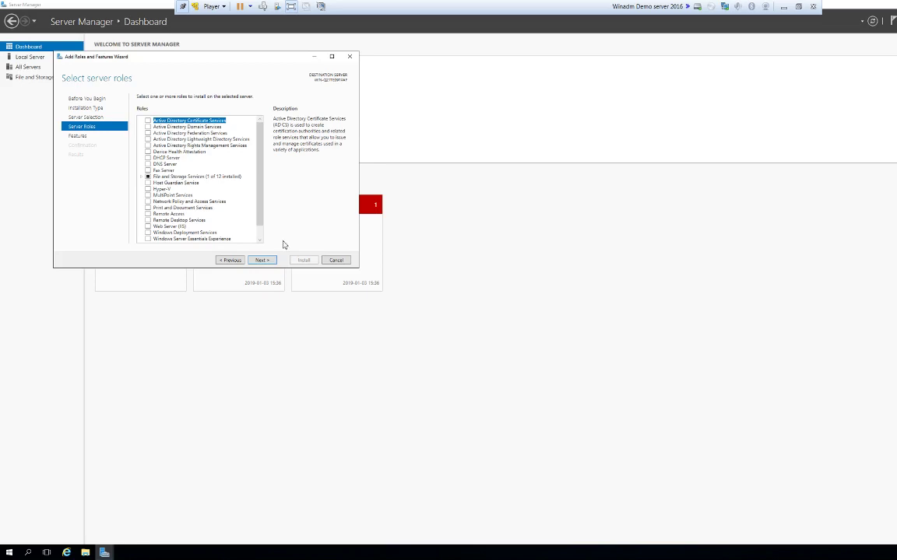
- View the features required for the DHCP Server role without adding them, and close the wizard after viewing the features list
{"action": "left_click", "coordinate": [148, 159]}
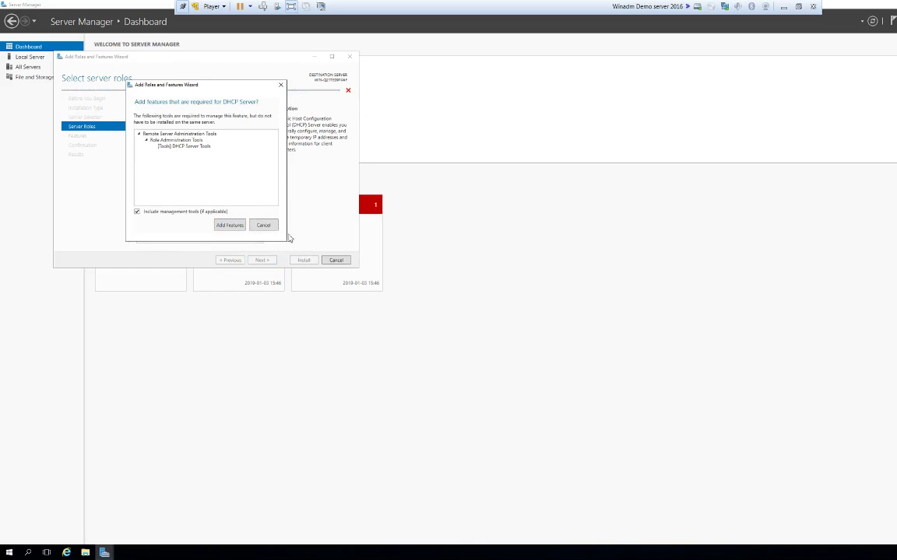
{"action": "left_click", "coordinate": [265, 226]}
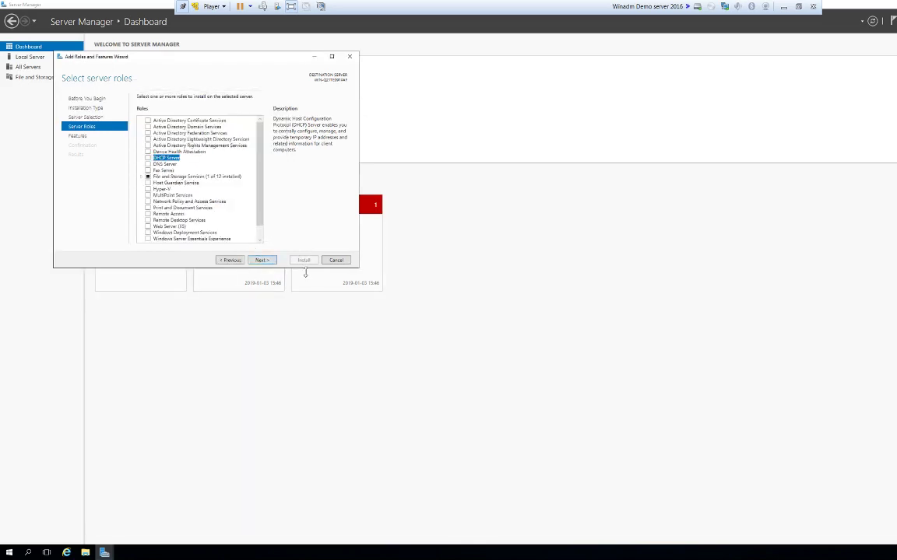
{"action": "left_click", "coordinate": [271, 262]}
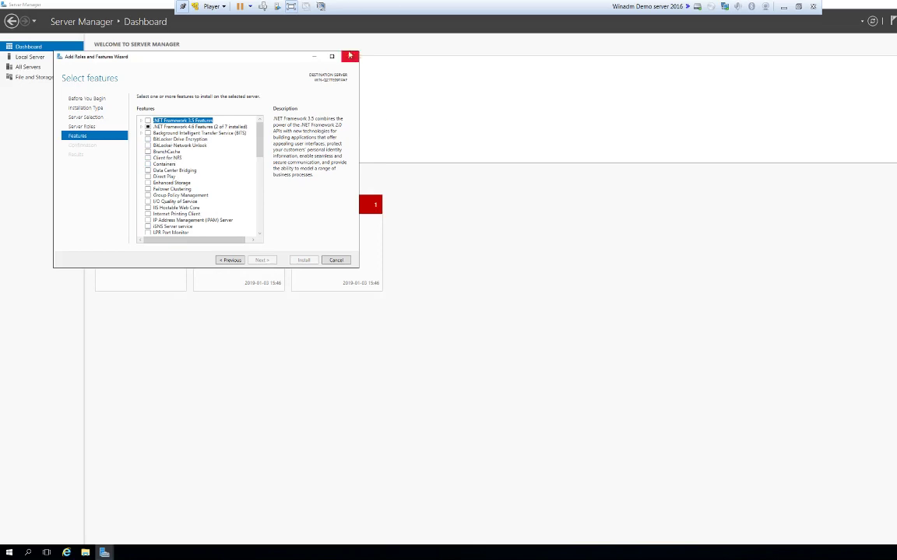
{"action": "left_click", "coordinate": [349, 56]}
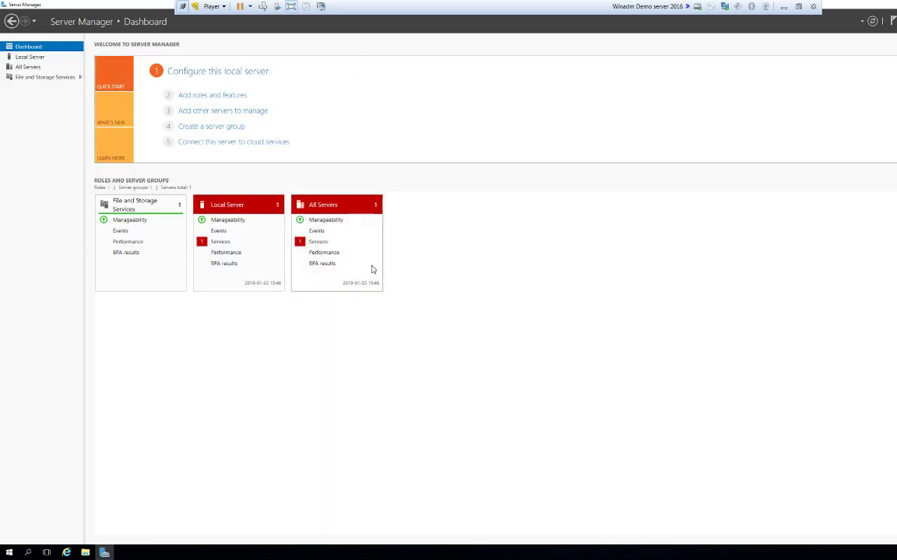
- Browse through the entries in the list of administrative tools and close it without opening any tool
{"action": "key", "text": "alt+t"}
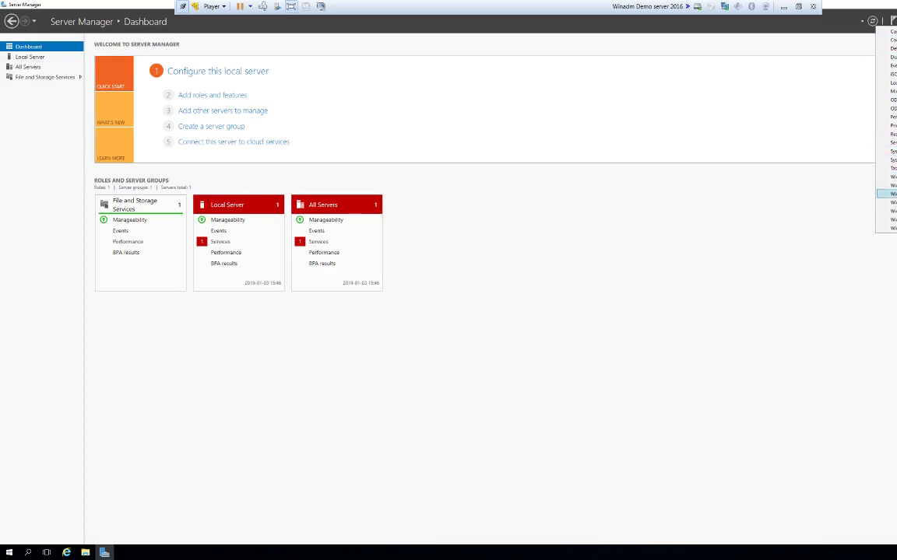
{"action": "key", "text": "Up"}
{"action": "key", "text": "Up"}
{"action": "key", "text": "Up"}
{"action": "key", "text": "Up"}
{"action": "key", "text": "Down"}
{"action": "key", "text": "Down"}
{"action": "key", "text": "Down"}
{"action": "key", "text": "Up"}
{"action": "key", "text": "Up"}
{"action": "key", "text": "Up"}
{"action": "key", "text": "Escape"}
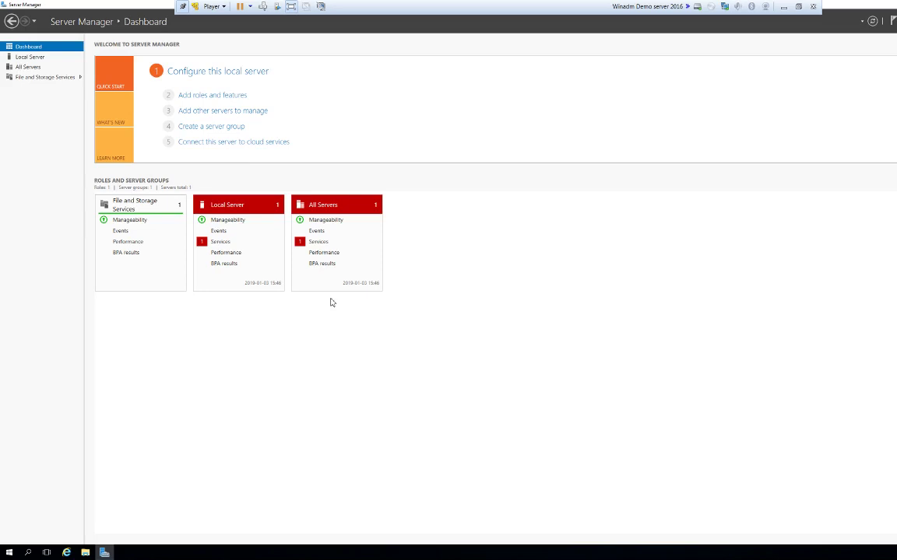
- View the details of the Local Server services alert on the Dashboard and close the detail view
{"action": "left_click", "coordinate": [232, 243]}
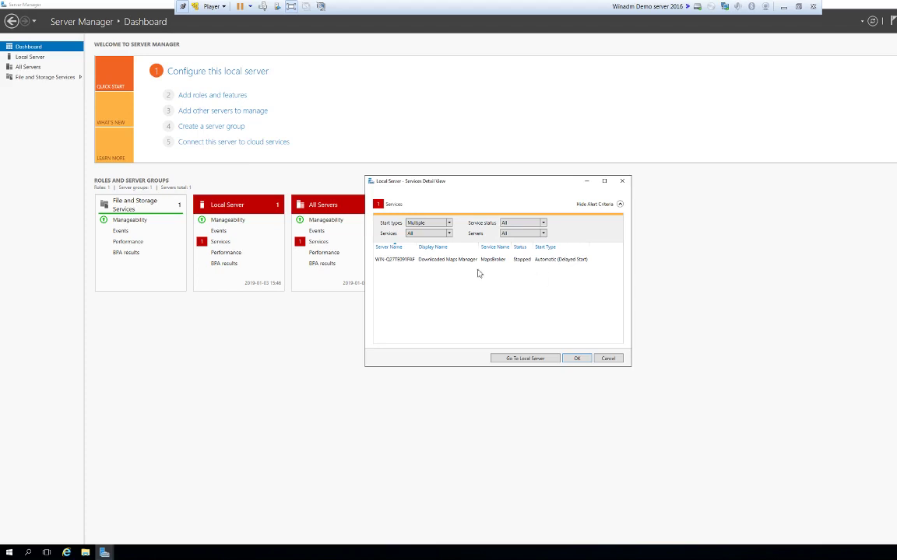
{"action": "left_click", "coordinate": [622, 182]}
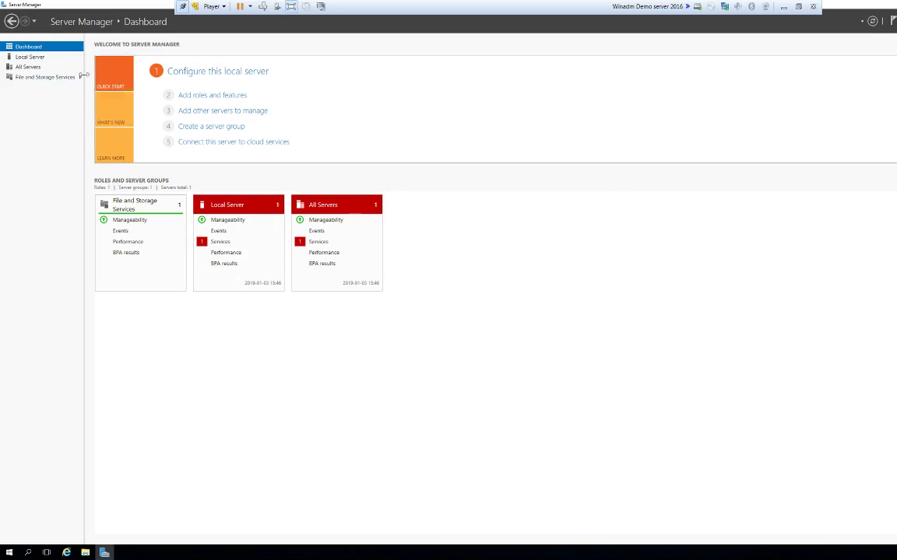
- Review the All Servers overview, including its events, services, Best Practices Analyzer, performance, and roles and features sections
{"action": "left_click", "coordinate": [29, 68]}
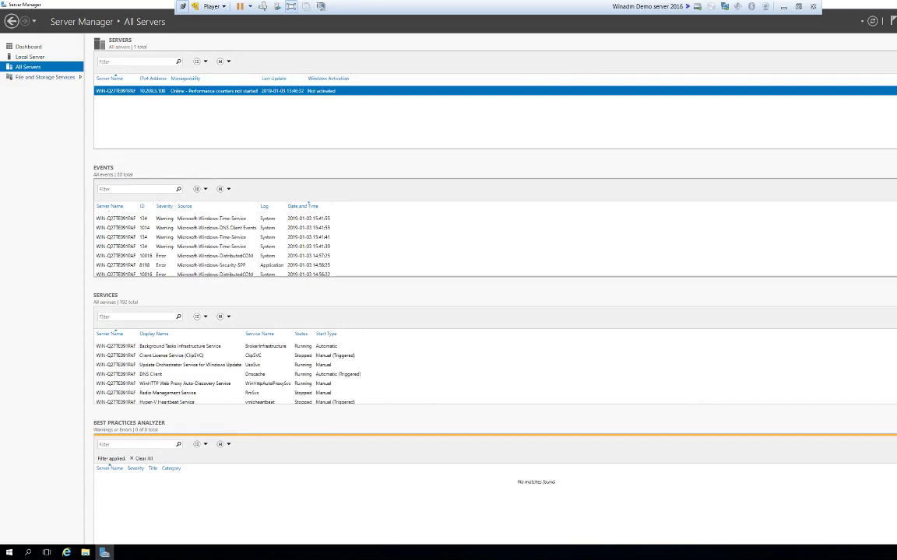
{"action": "scroll", "coordinate": [308, 204], "scroll_direction": "down", "scroll_amount": 5}
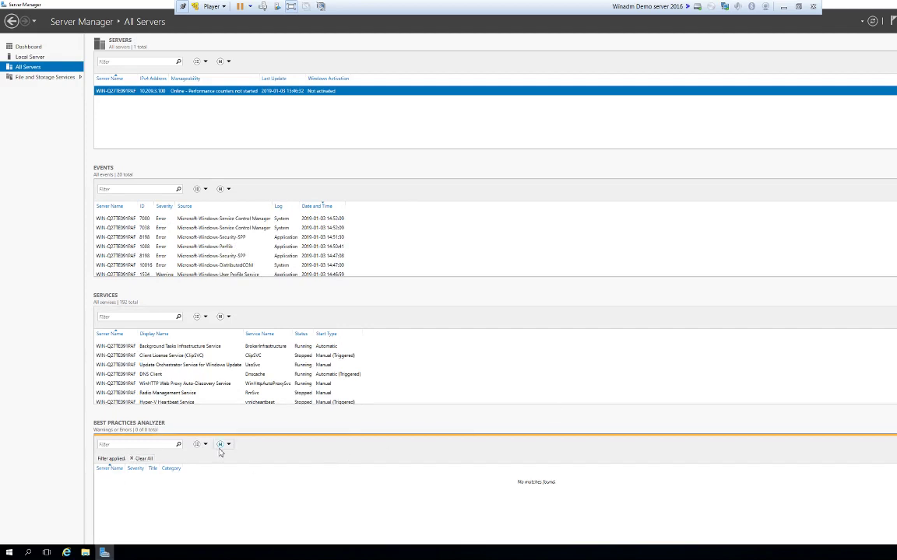
{"action": "scroll", "coordinate": [490, 288], "scroll_direction": "down", "scroll_amount": 5}
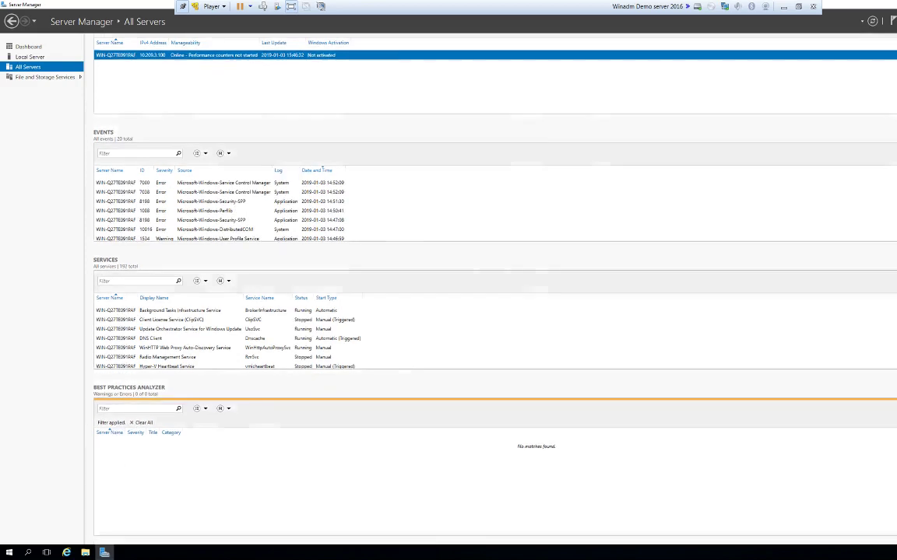
{"action": "scroll", "coordinate": [346, 430], "scroll_direction": "down", "scroll_amount": 4}
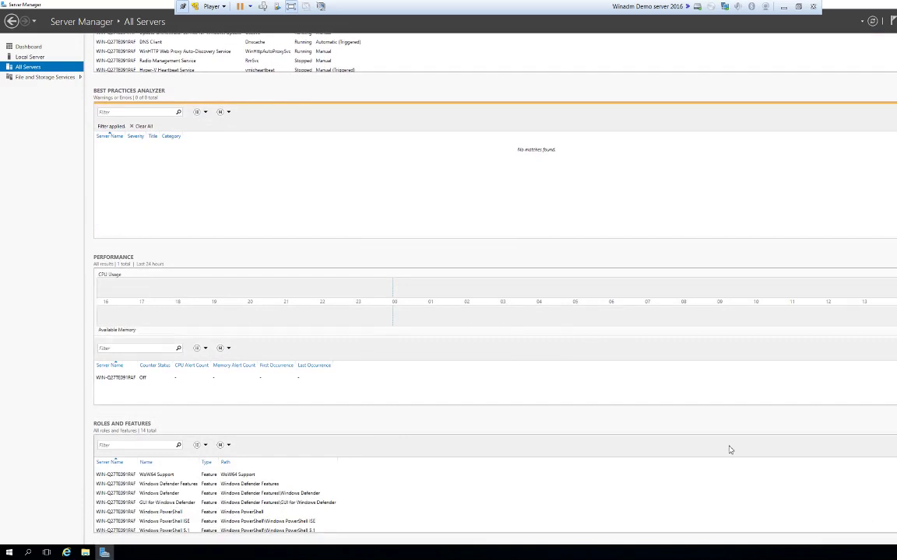
{"action": "scroll", "coordinate": [560, 375], "scroll_direction": "up", "scroll_amount": 1}
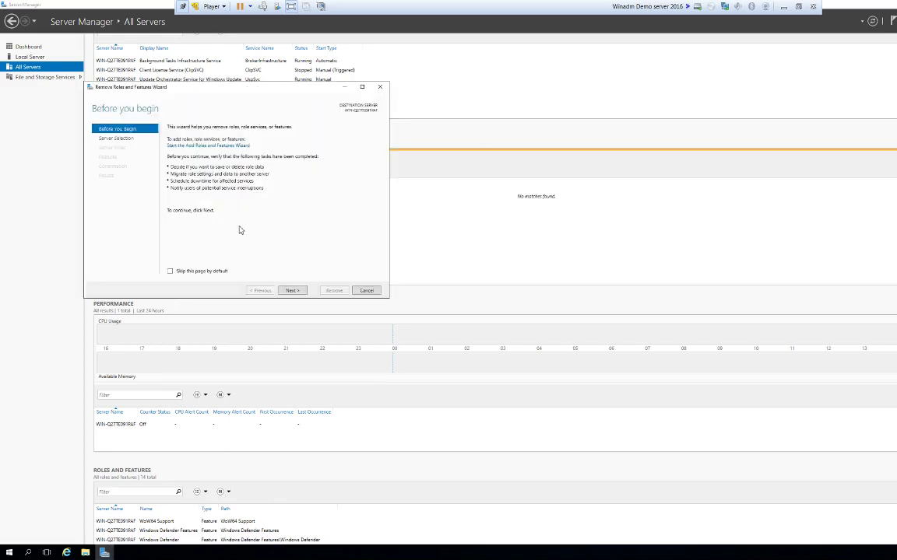
- Start the Remove Roles and Features Wizard for the server from the pool and proceed past the server roles to the features list
{"action": "left_click", "coordinate": [294, 291]}
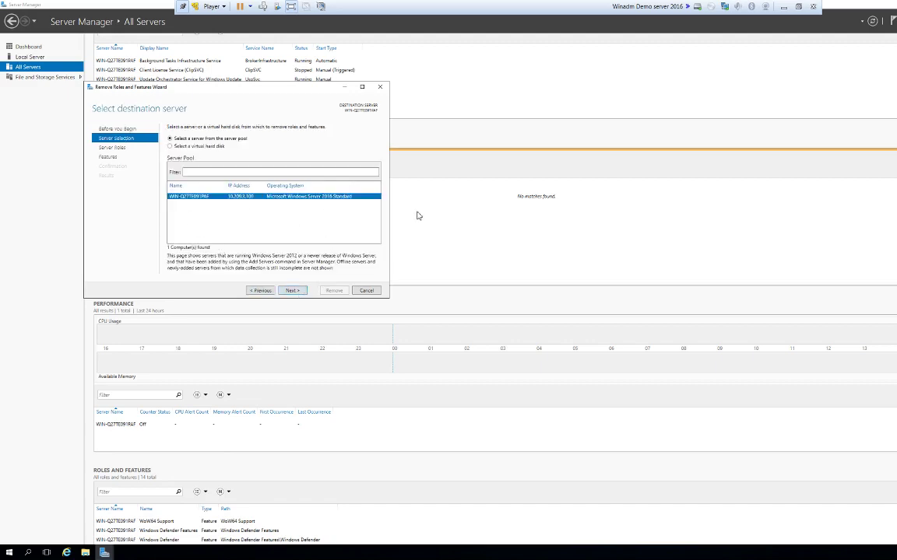
{"action": "left_click", "coordinate": [296, 291]}
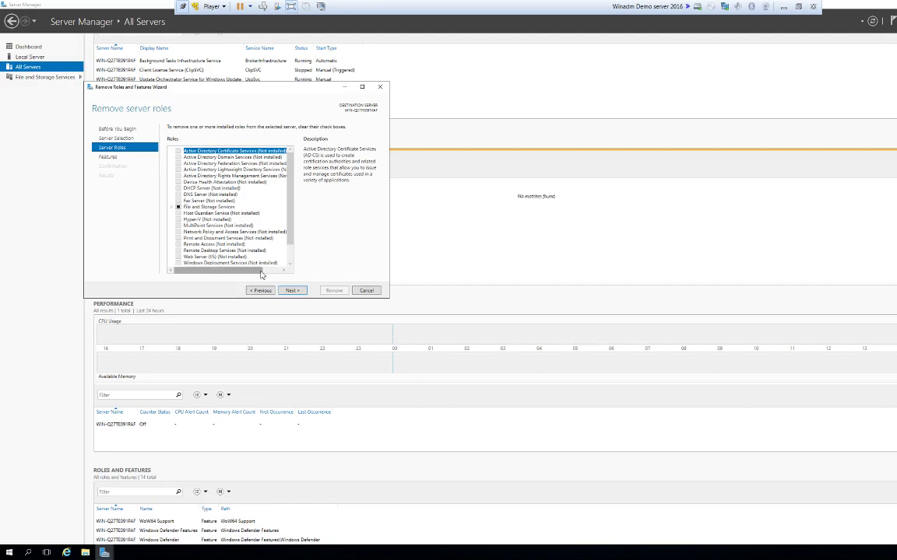
{"action": "left_click", "coordinate": [291, 291]}
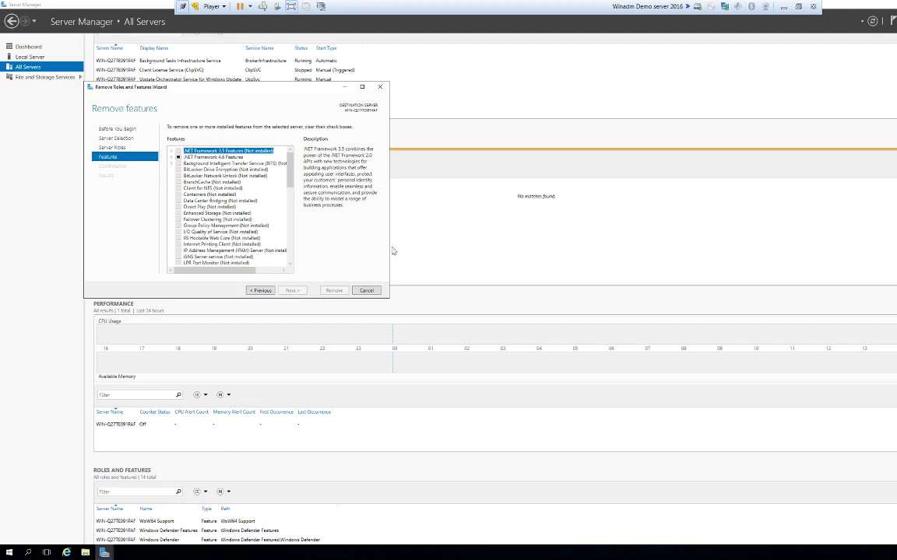
- Examine the installed features that can be removed, expanding Windows Process Activation Service and Windows PowerShell
{"action": "left_click_drag", "start_coordinate": [289, 170], "coordinate": [285, 220]}
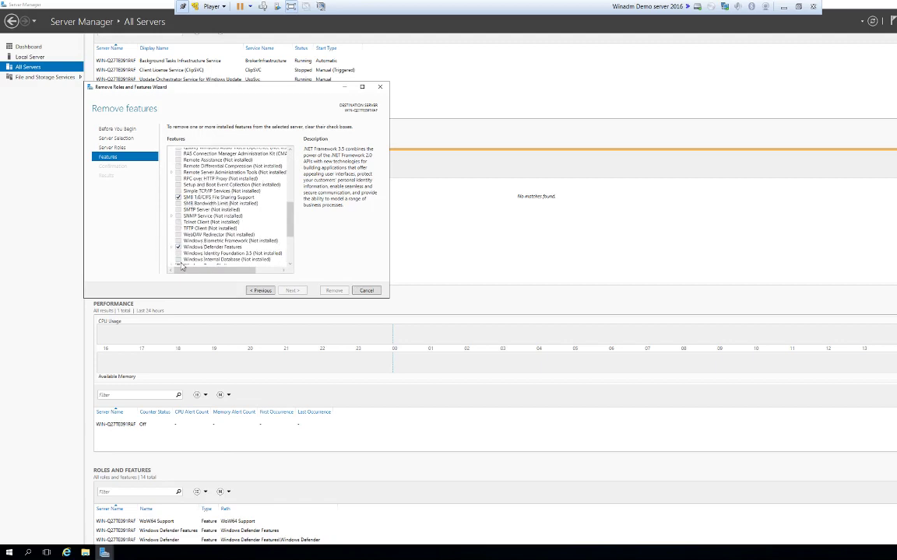
{"action": "scroll", "coordinate": [261, 251], "scroll_direction": "down", "scroll_amount": 1}
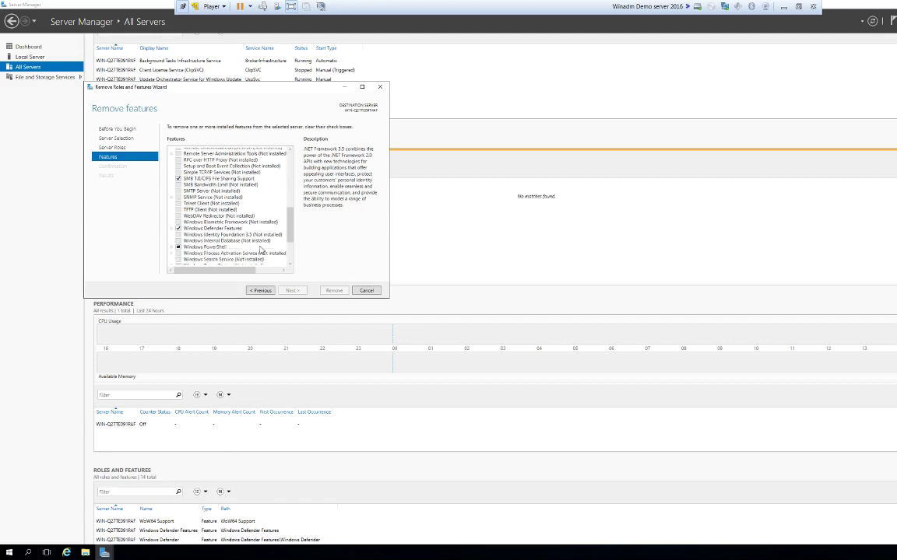
{"action": "scroll", "coordinate": [226, 251], "scroll_direction": "down", "scroll_amount": 1}
{"action": "scroll", "coordinate": [226, 251], "scroll_direction": "down", "scroll_amount": 1}
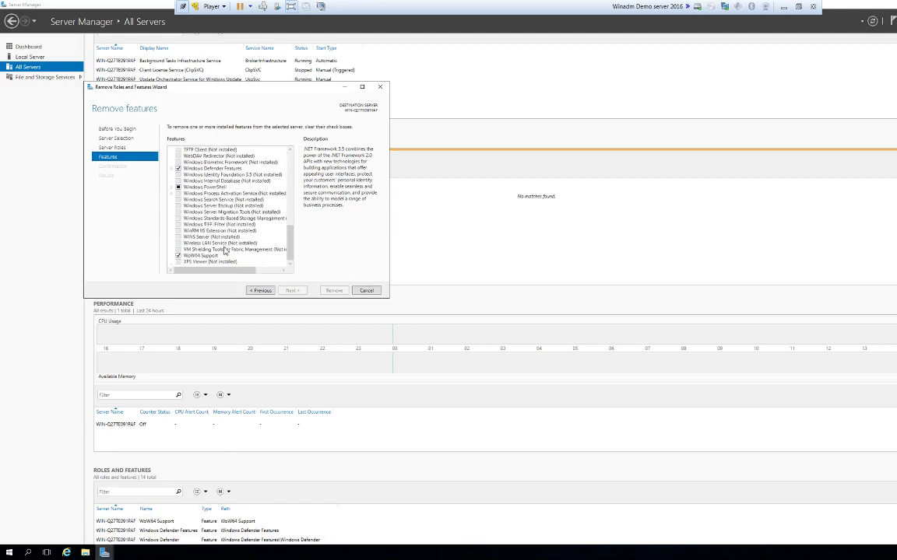
{"action": "left_click", "coordinate": [173, 193]}
{"action": "left_click", "coordinate": [173, 168]}
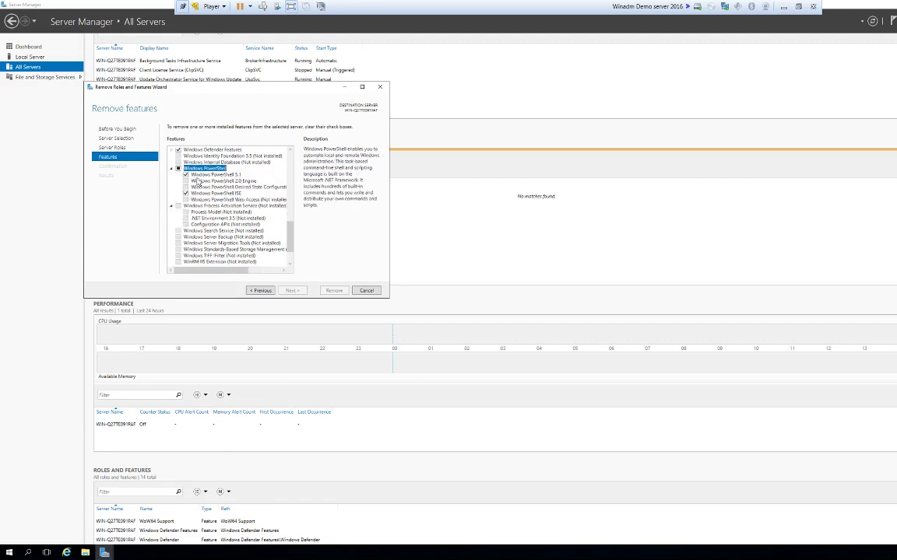
{"action": "scroll", "coordinate": [201, 191], "scroll_direction": "down", "scroll_amount": 2}
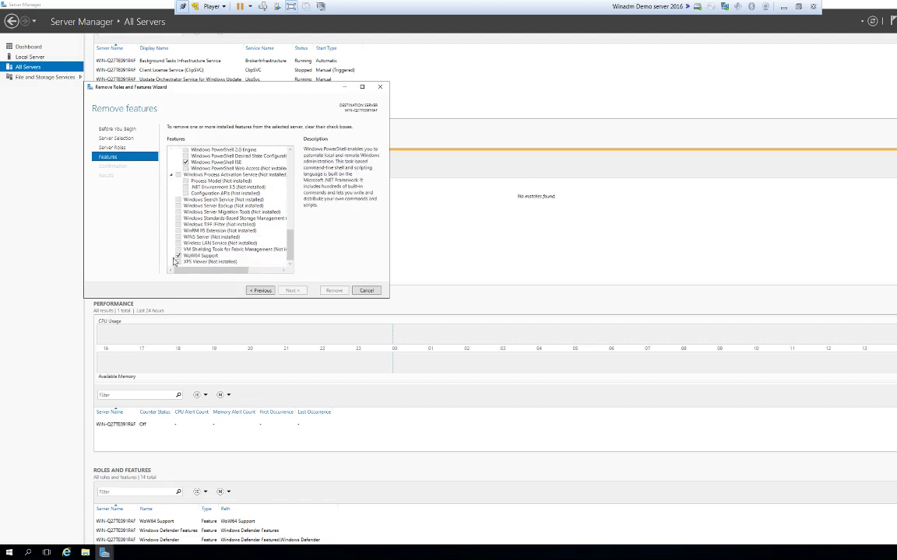
{"action": "scroll", "coordinate": [234, 226], "scroll_direction": "up", "scroll_amount": 6}
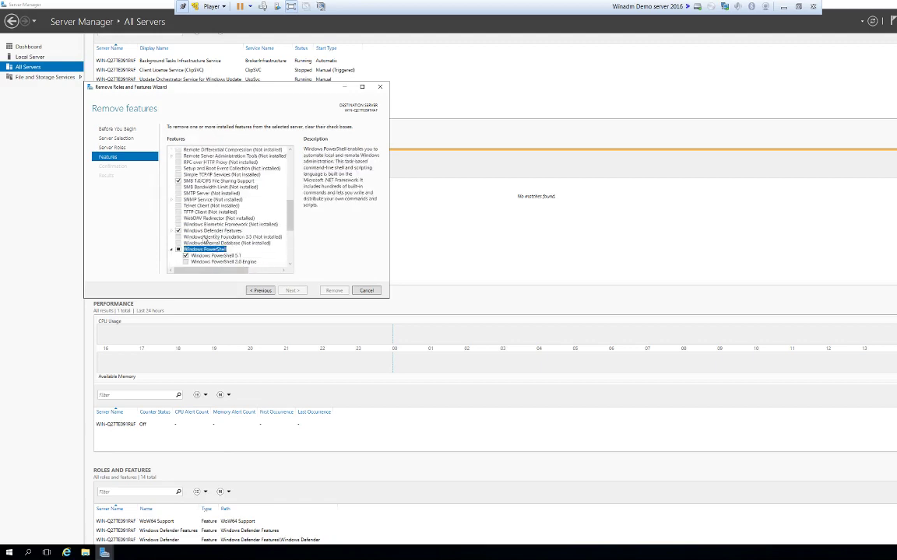
{"action": "scroll", "coordinate": [229, 240], "scroll_direction": "up", "scroll_amount": 3}
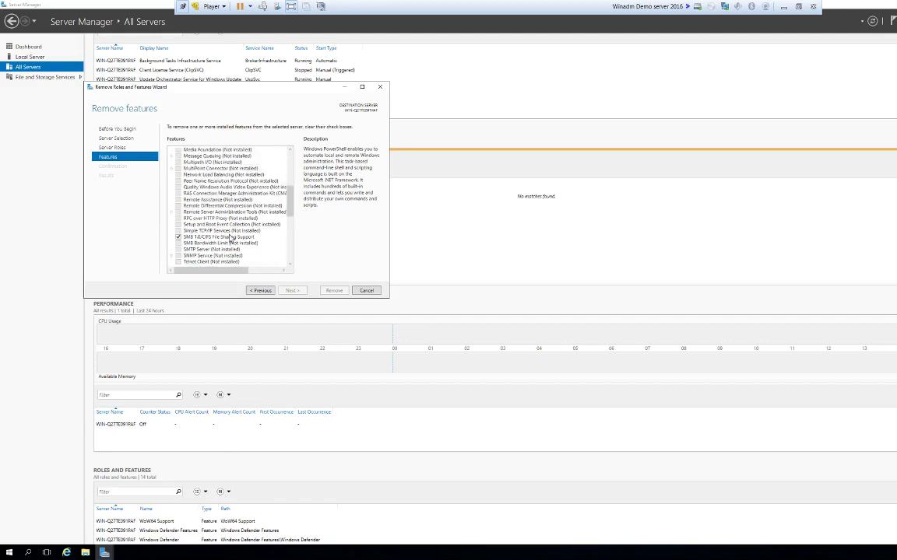
{"action": "scroll", "coordinate": [207, 215], "scroll_direction": "up", "scroll_amount": 7}
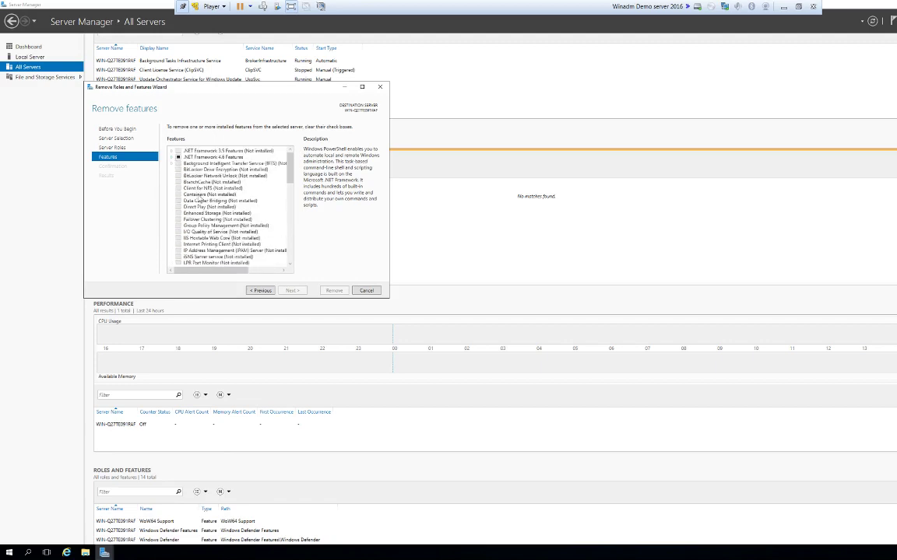
- Mark the Windows PowerShell ISE feature for removal and proceed to the confirmation of the removal selections
{"action": "scroll", "coordinate": [222, 216], "scroll_direction": "down", "scroll_amount": 6}
{"action": "scroll", "coordinate": [236, 229], "scroll_direction": "down", "scroll_amount": 4}
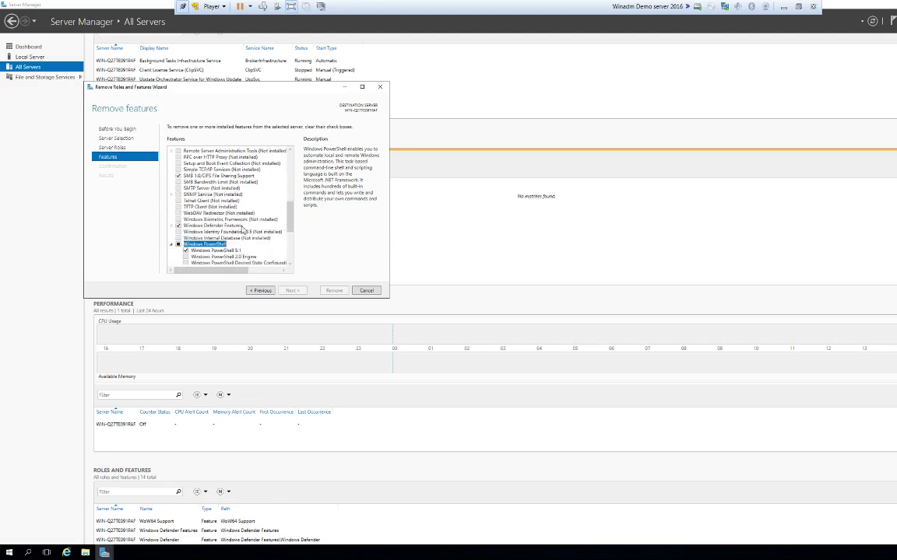
{"action": "scroll", "coordinate": [198, 239], "scroll_direction": "down", "scroll_amount": 5}
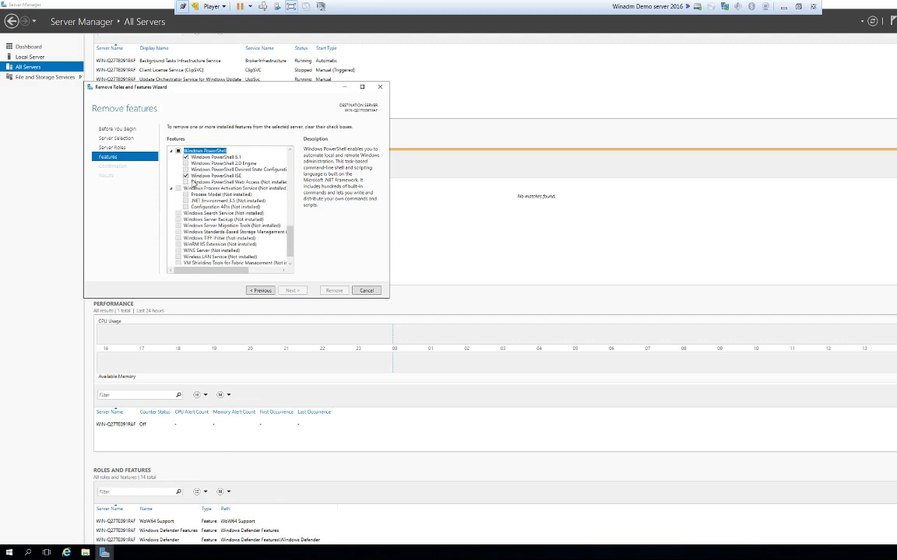
{"action": "left_click", "coordinate": [186, 177]}
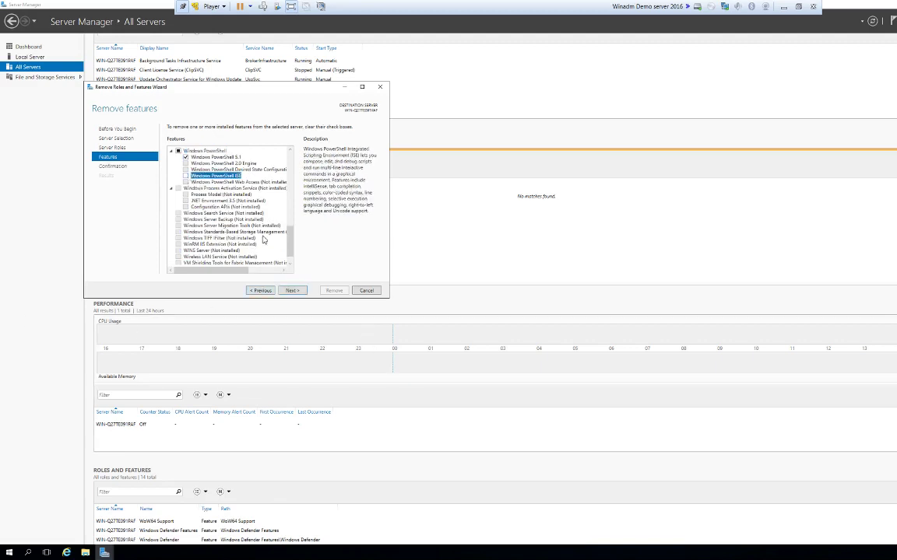
{"action": "left_click", "coordinate": [292, 290]}
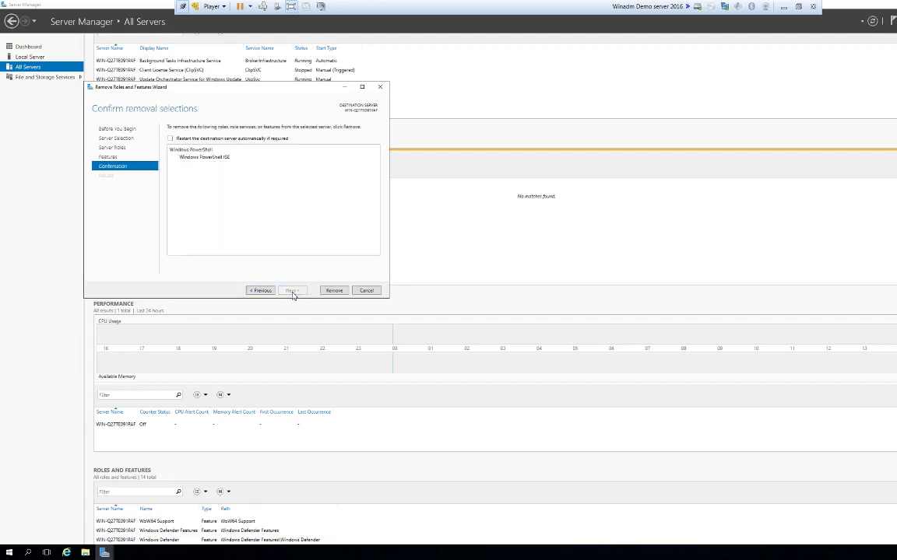